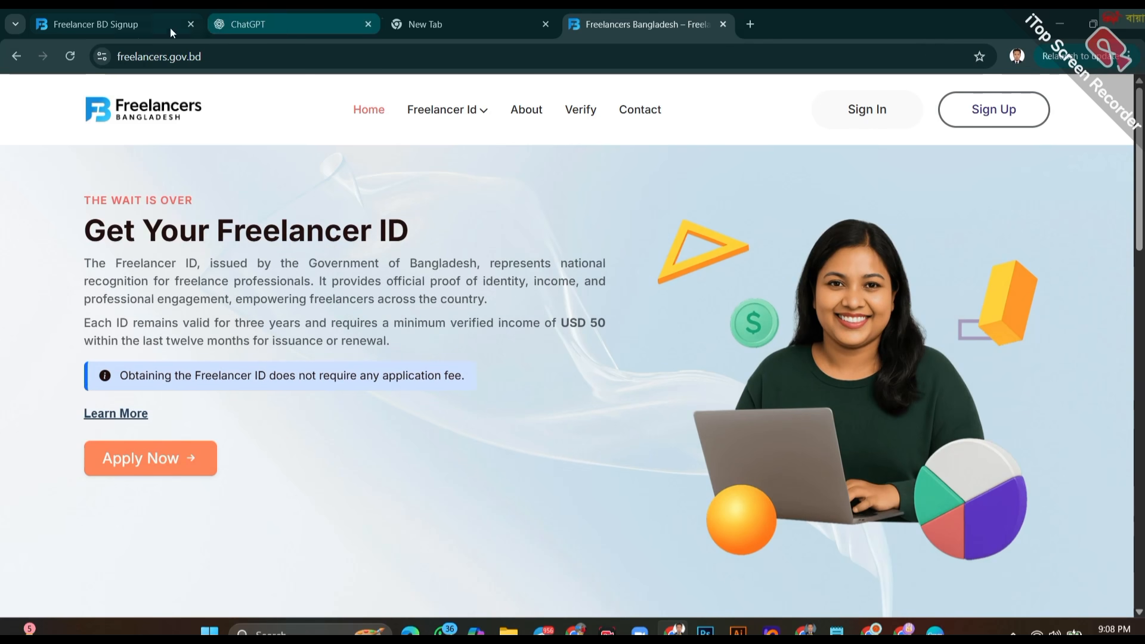
Open a blank account sign-up form from the Freelancers Bangladesh home page.
left_click(134, 28)
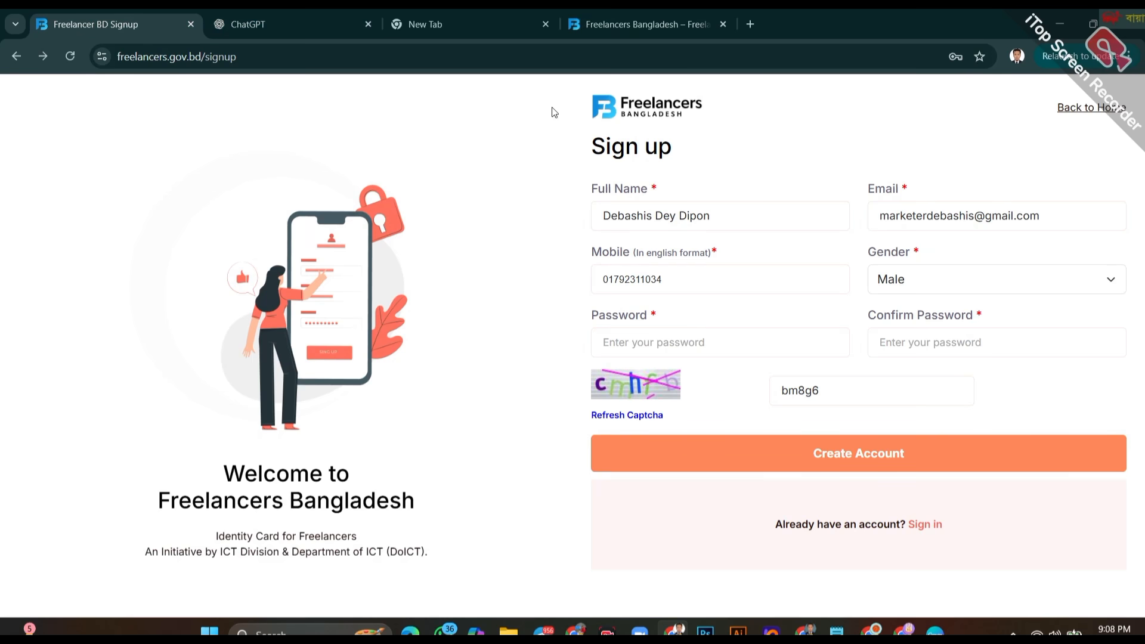
left_click(625, 29)
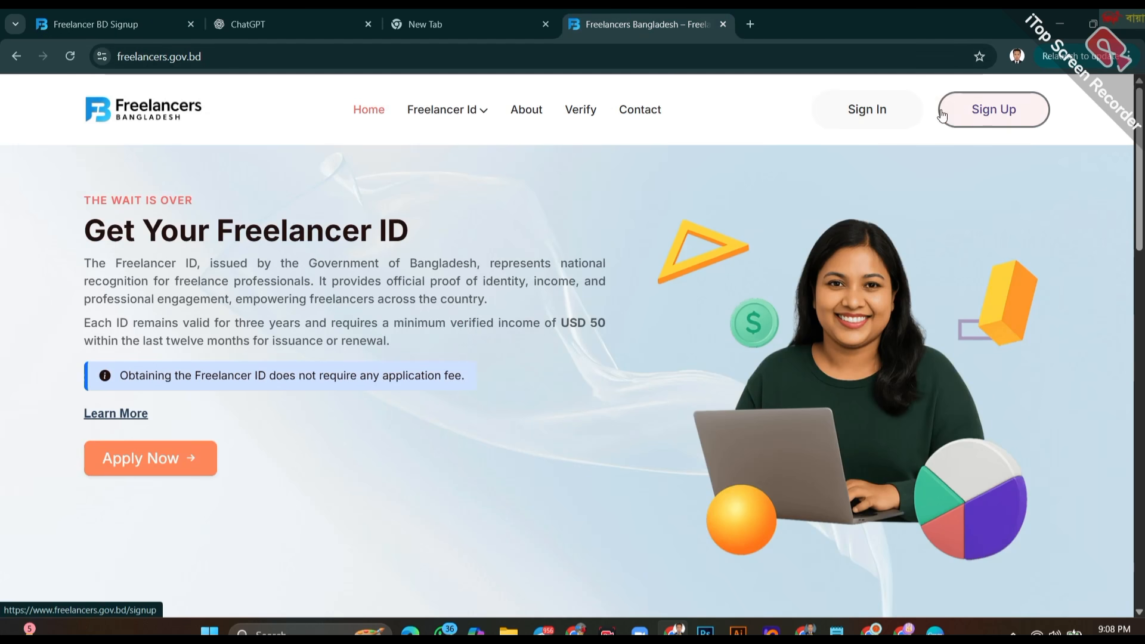
left_click(993, 113)
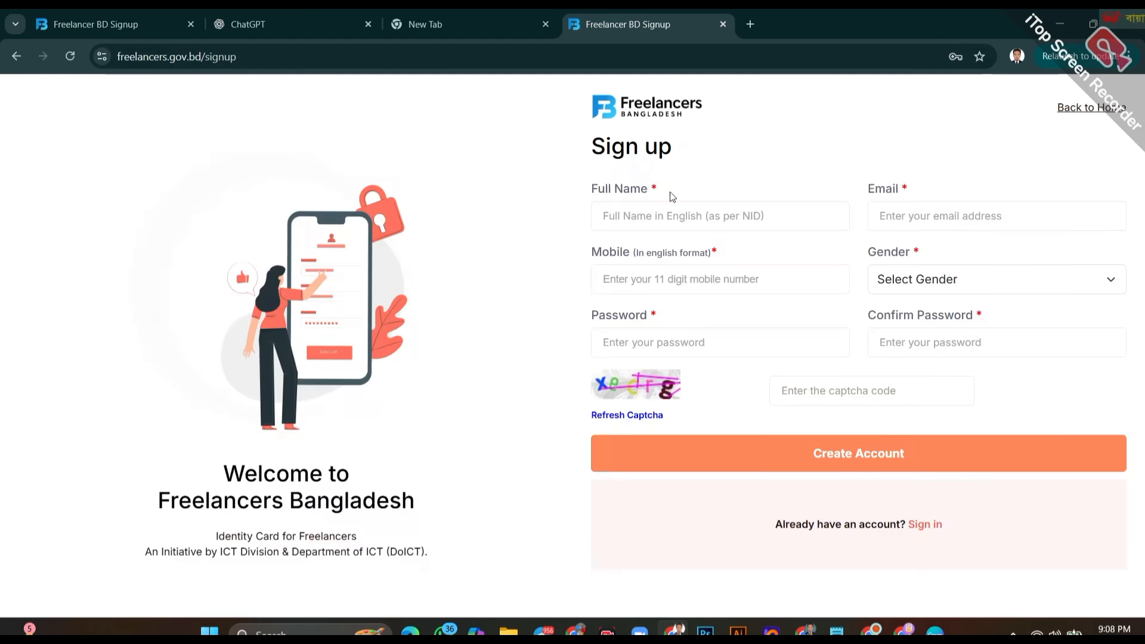
Return to the prefilled sign-up form, fill in the saved account password and enter it again as the confirmation.
left_click(145, 33)
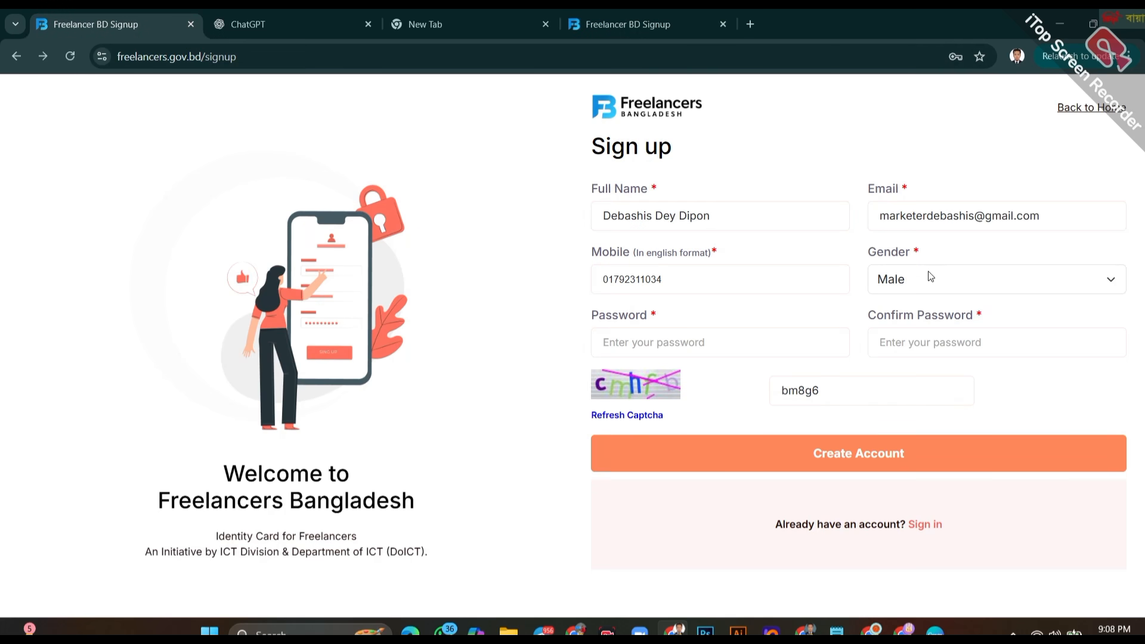
left_click(697, 344)
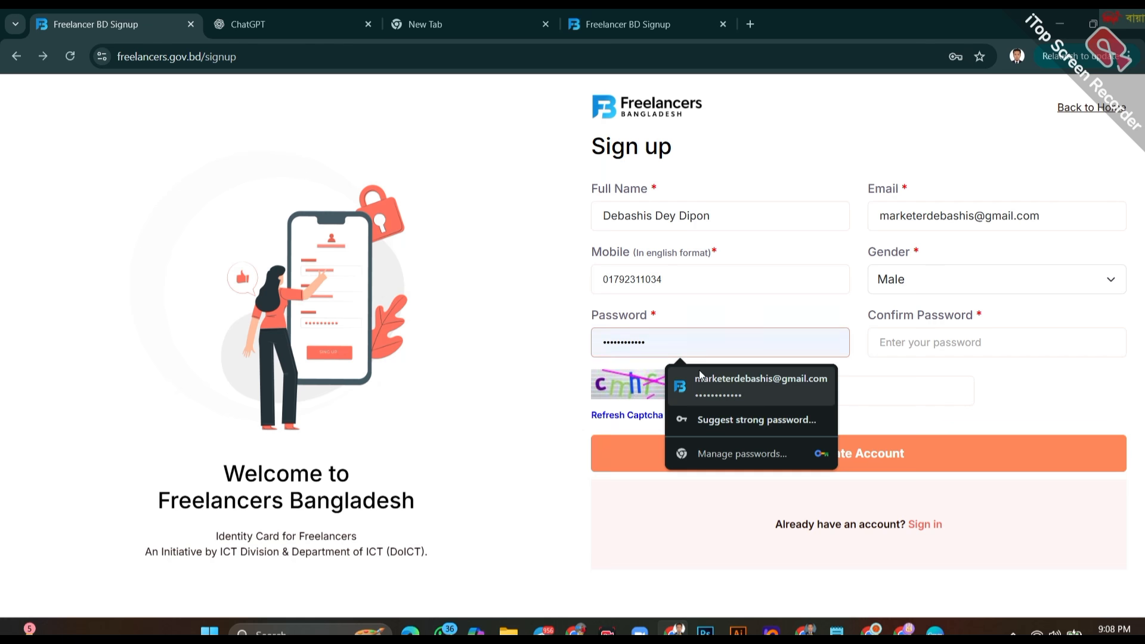
left_click(715, 382)
left_click(895, 343)
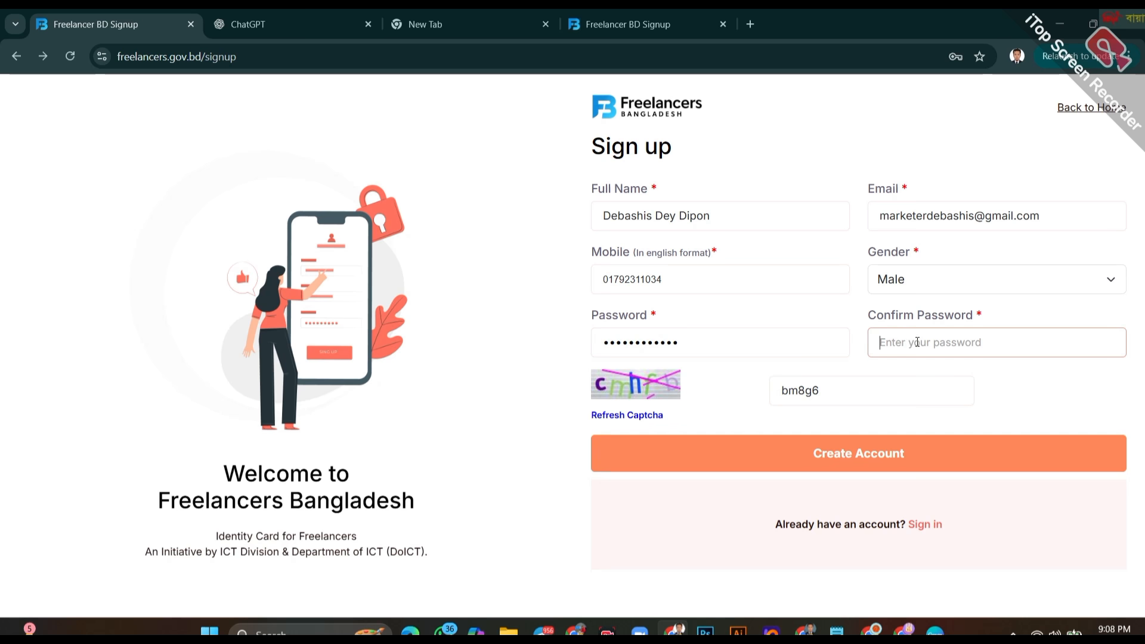
type("D")
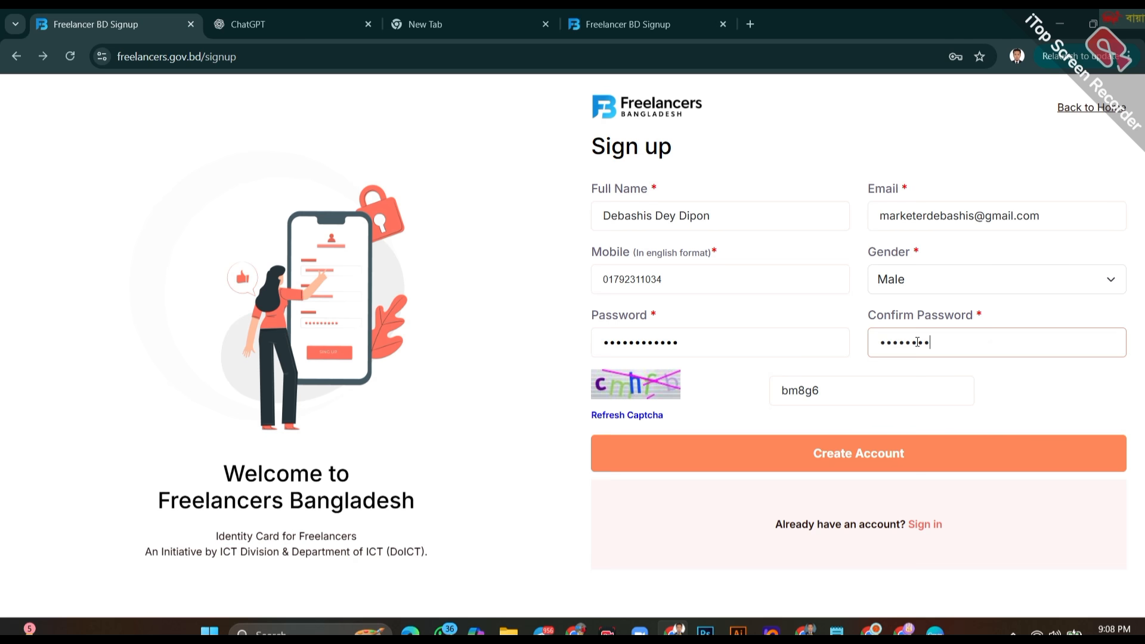
type("••••••••")
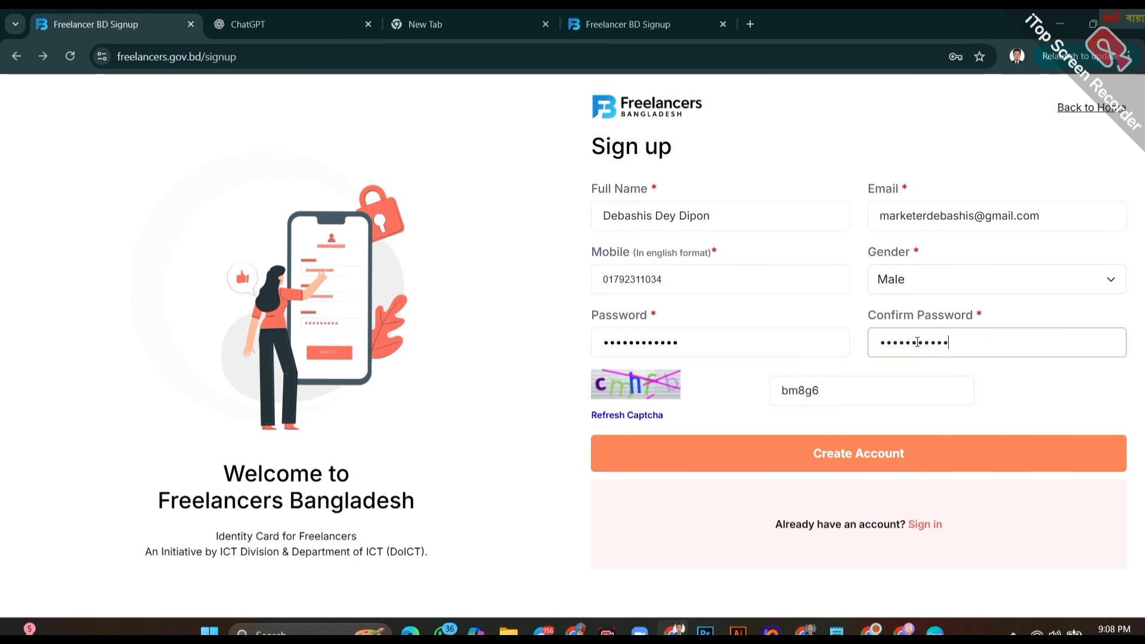
Replace the captcha entry with the code shown in the image and try to create the account.
double_click(819, 392)
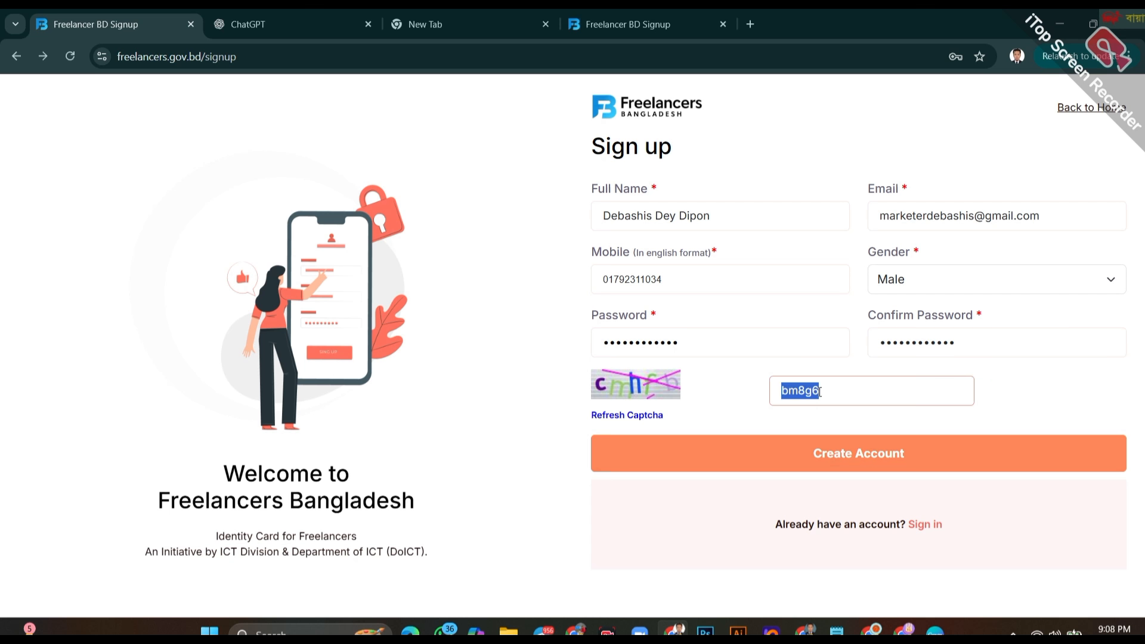
type("cmhfb")
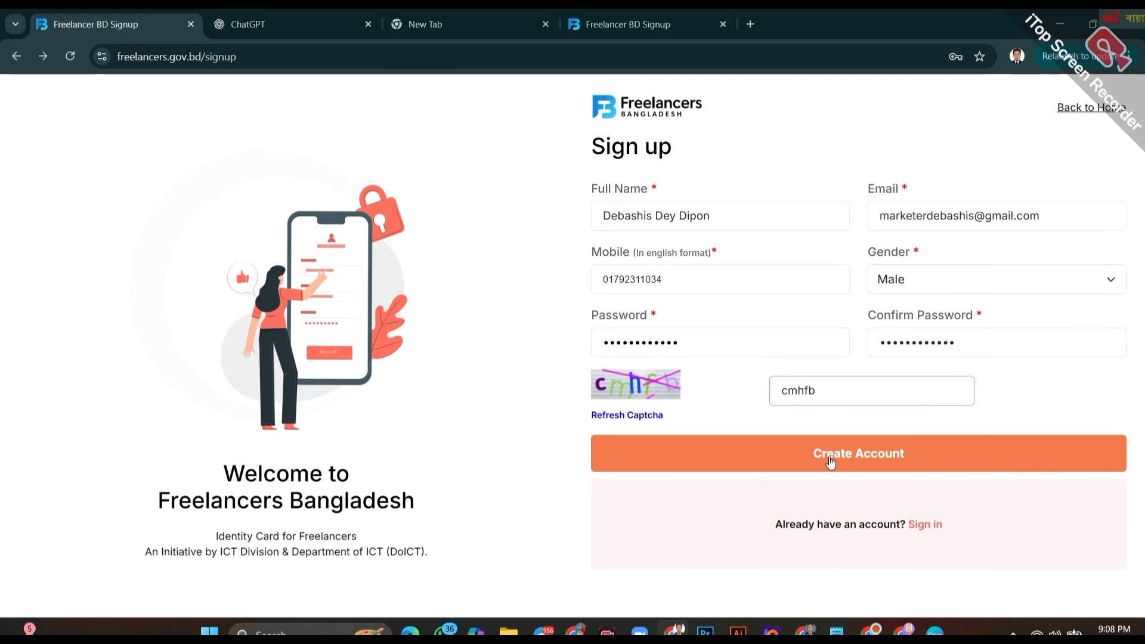
left_click(830, 459)
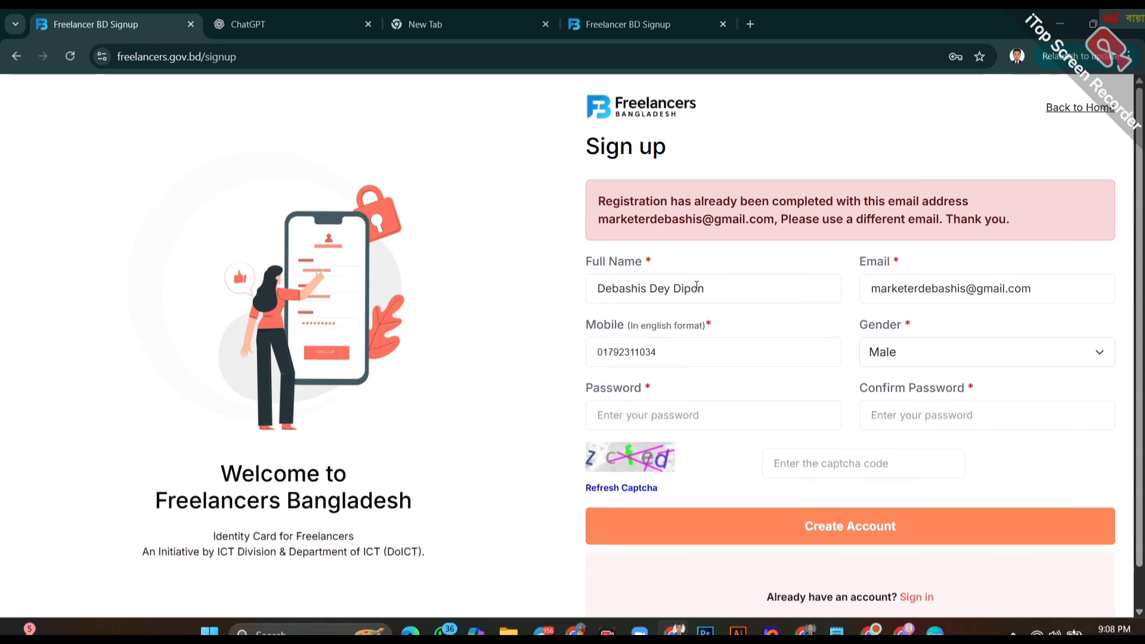
Close the browser tab with the submitted sign-up form and stay on the blank sign-up form.
scroll(665, 272, "down", 1)
left_click(620, 24)
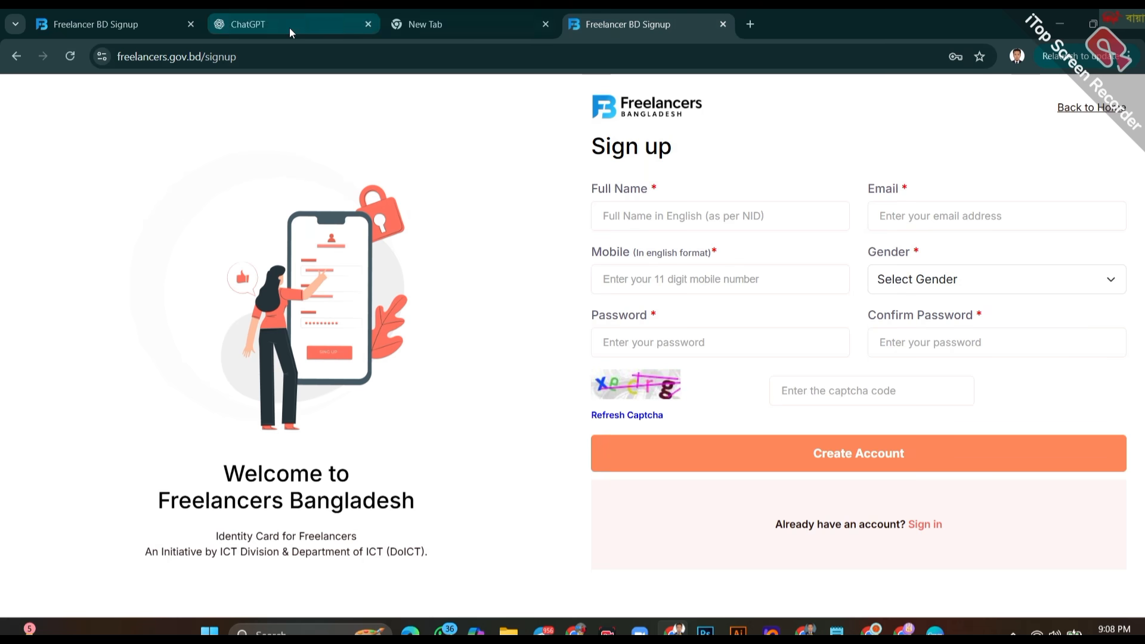
left_click(191, 24)
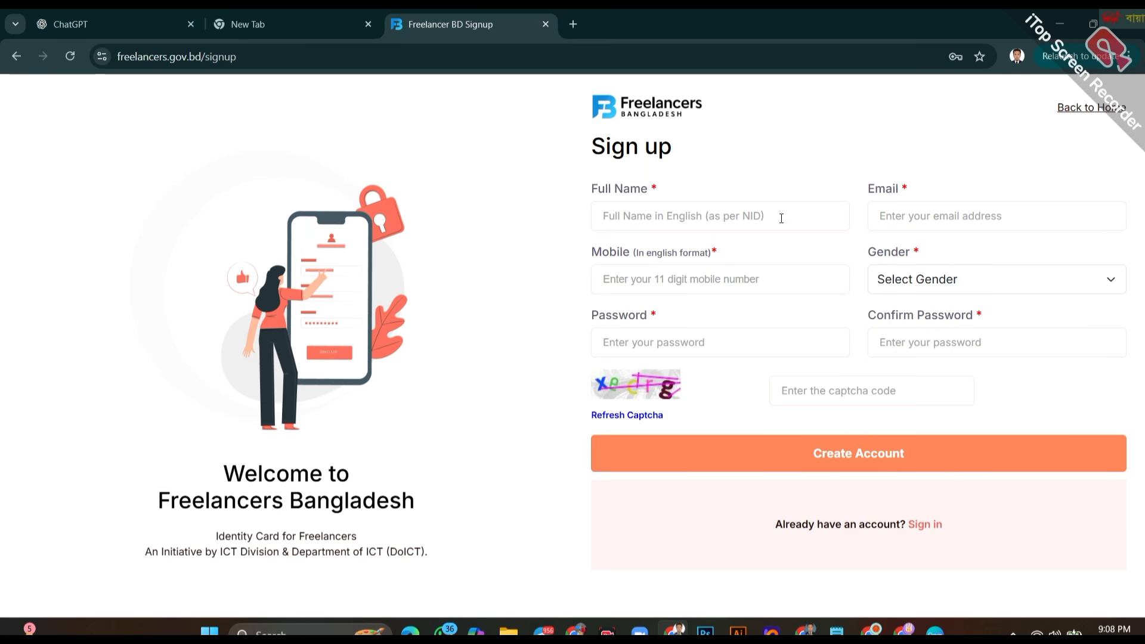
Go back to the site's home page and sign in with the saved e-mail and password.
left_click(1109, 109)
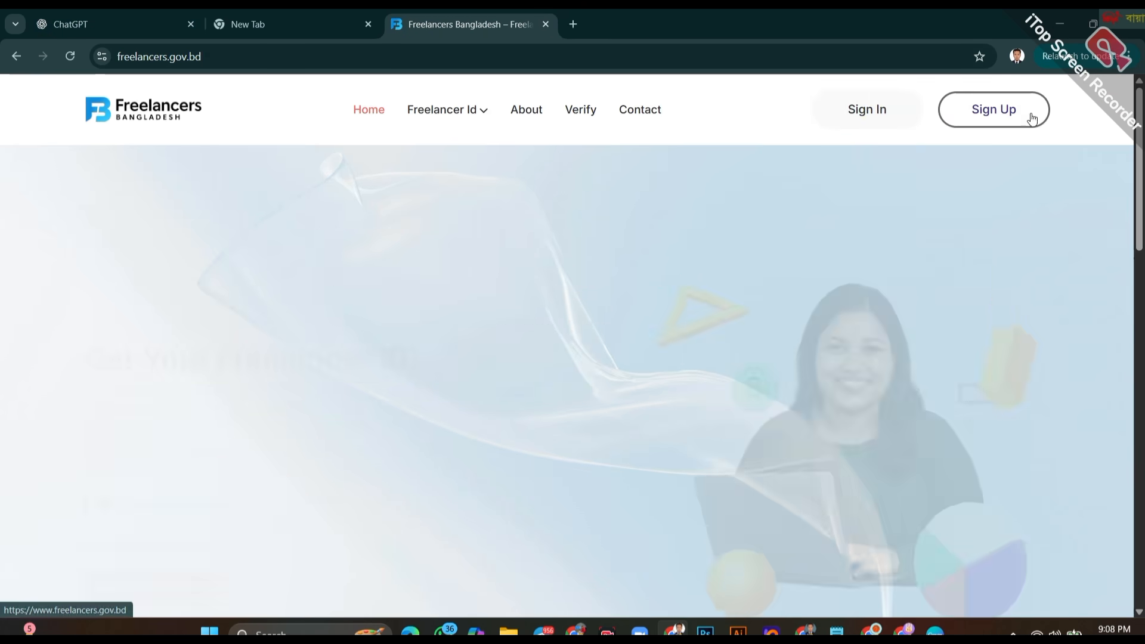
left_click(840, 132)
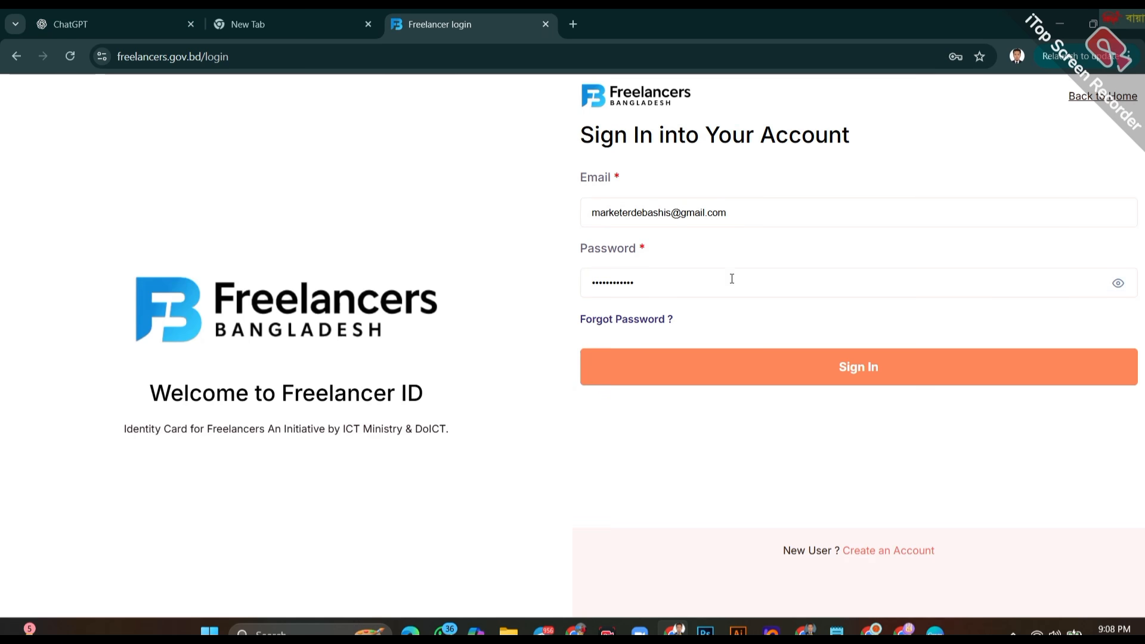
left_click(677, 374)
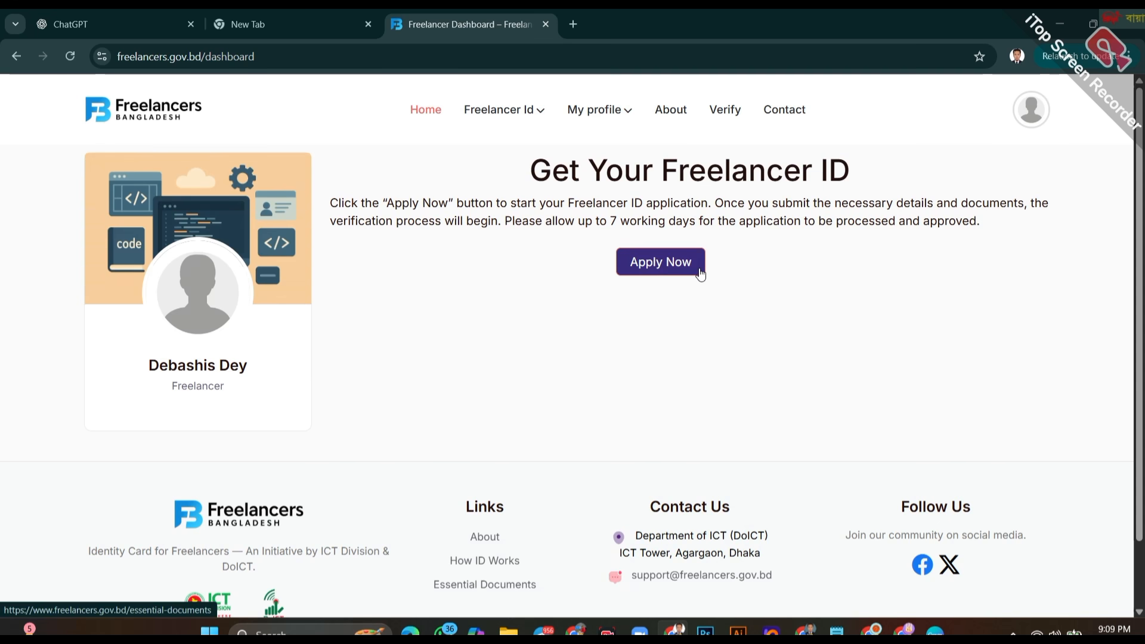
Start the Freelancer ID application and read the essential document requirements for the NID card, photograph and proof of income.
left_click(653, 274)
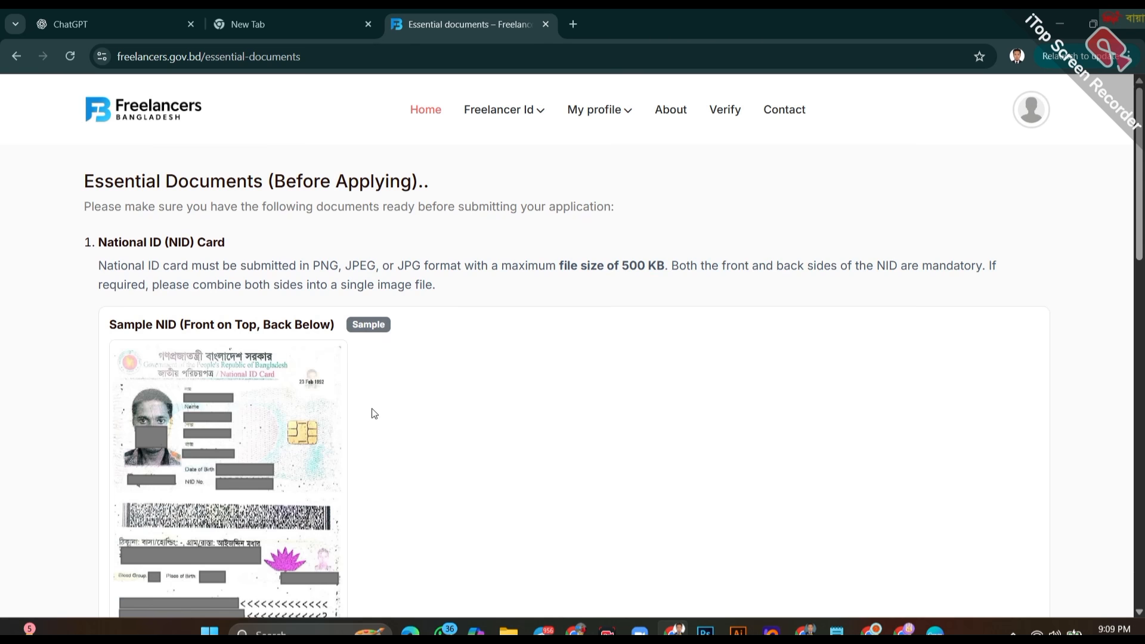
scroll(374, 413, "down", 3)
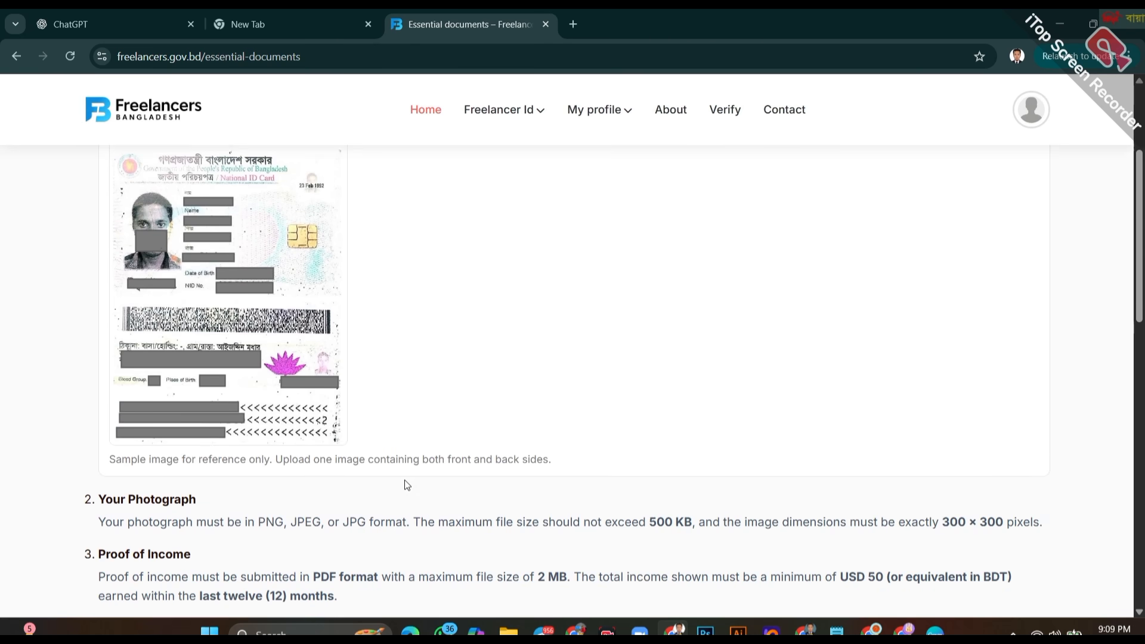
scroll(371, 353, "up", 2)
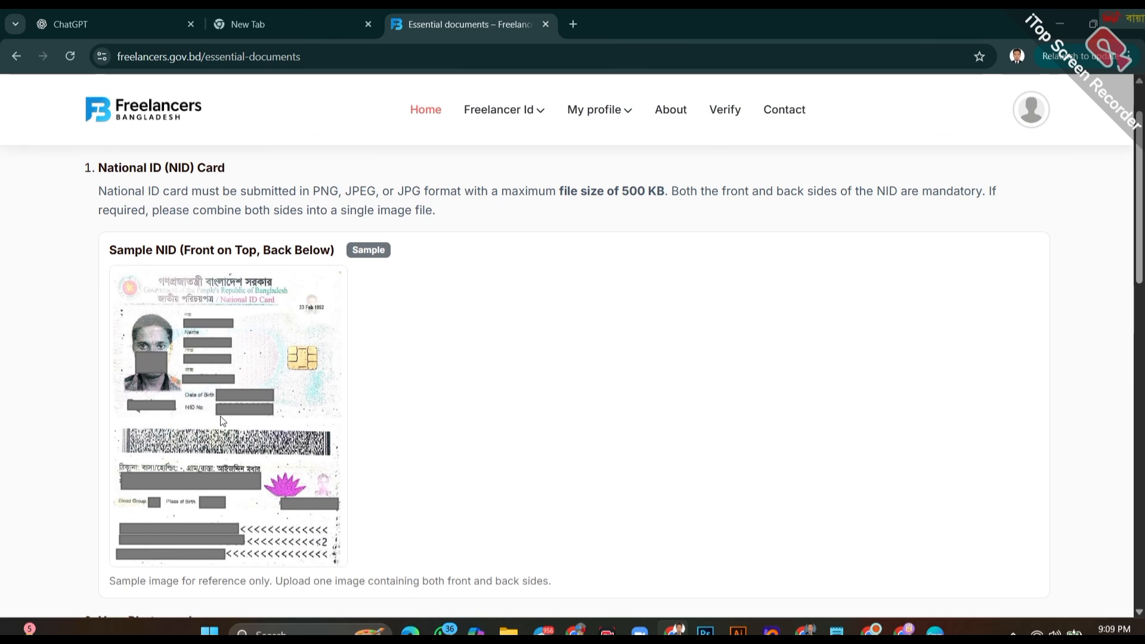
scroll(249, 385, "down", 5)
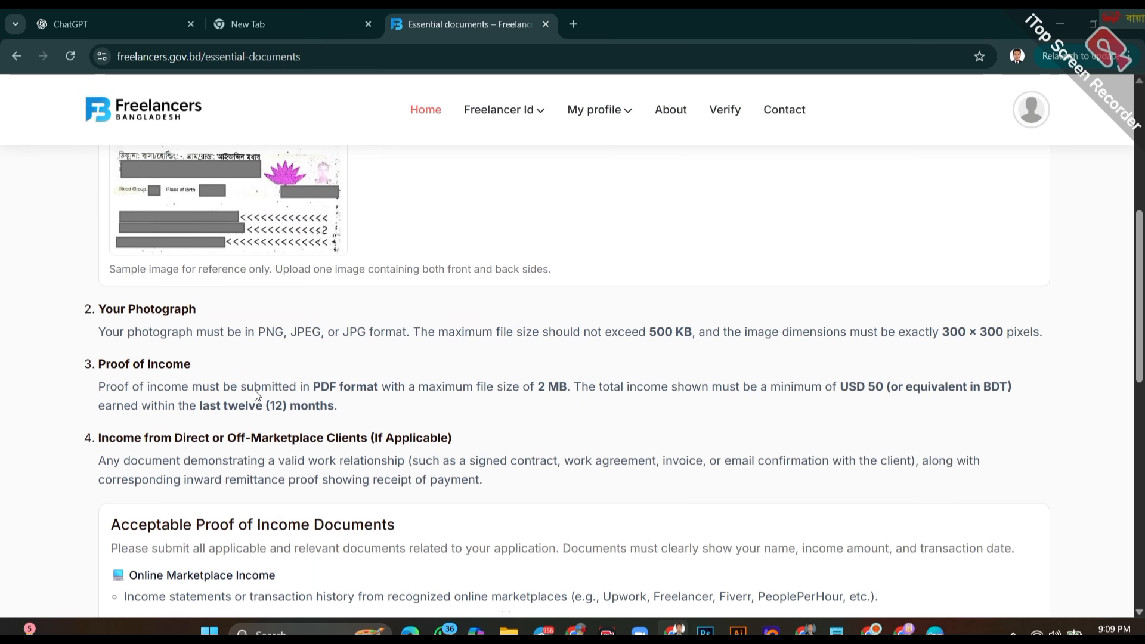
scroll(257, 396, "down", 1)
scroll(293, 269, "down", 1)
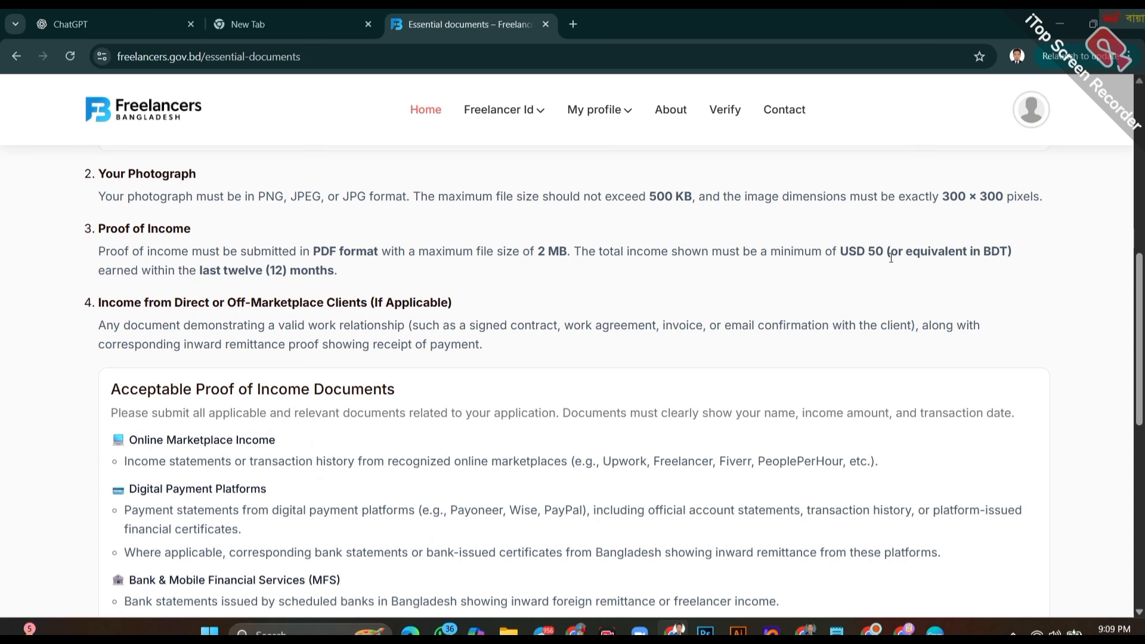
left_click_drag(570, 253, 1018, 278)
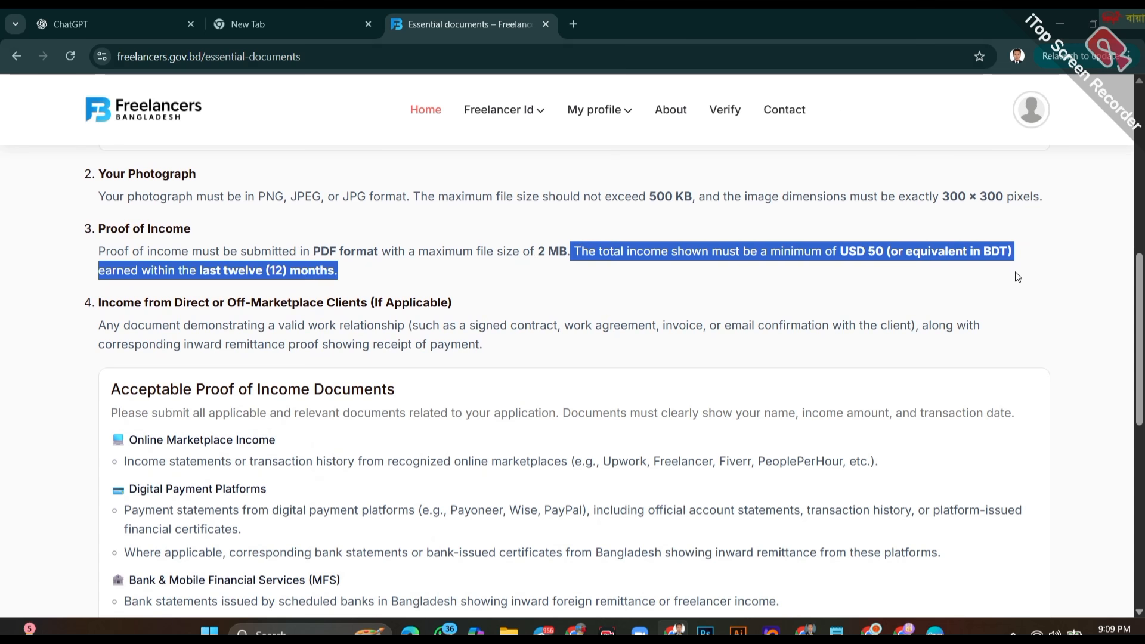
left_click(585, 258)
scroll(573, 263, "down", 4)
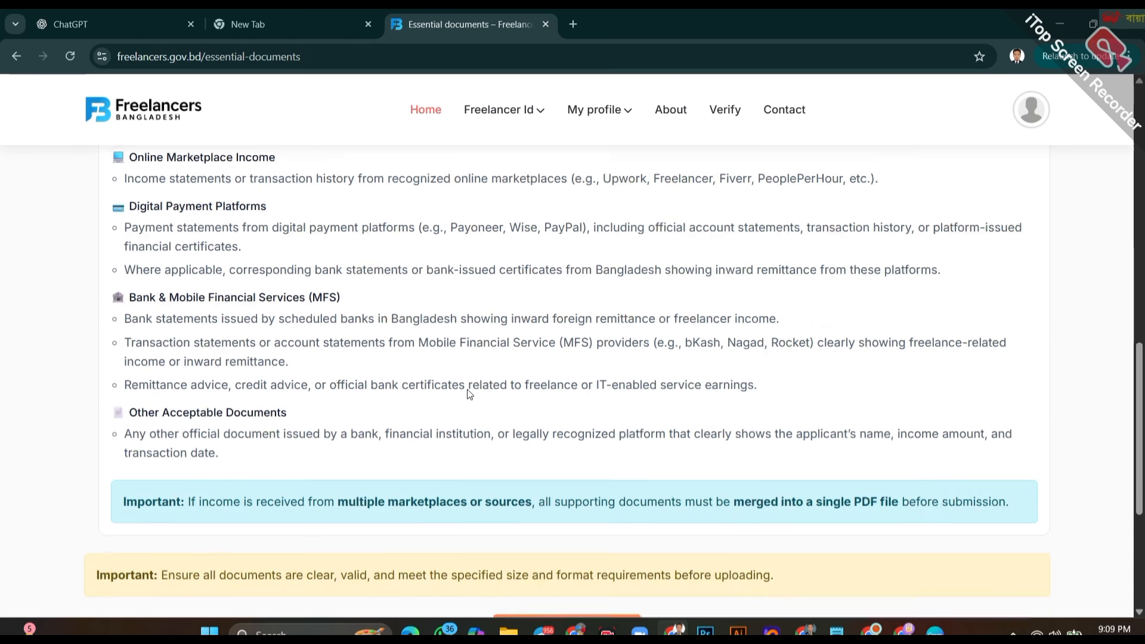
scroll(468, 412, "down", 1)
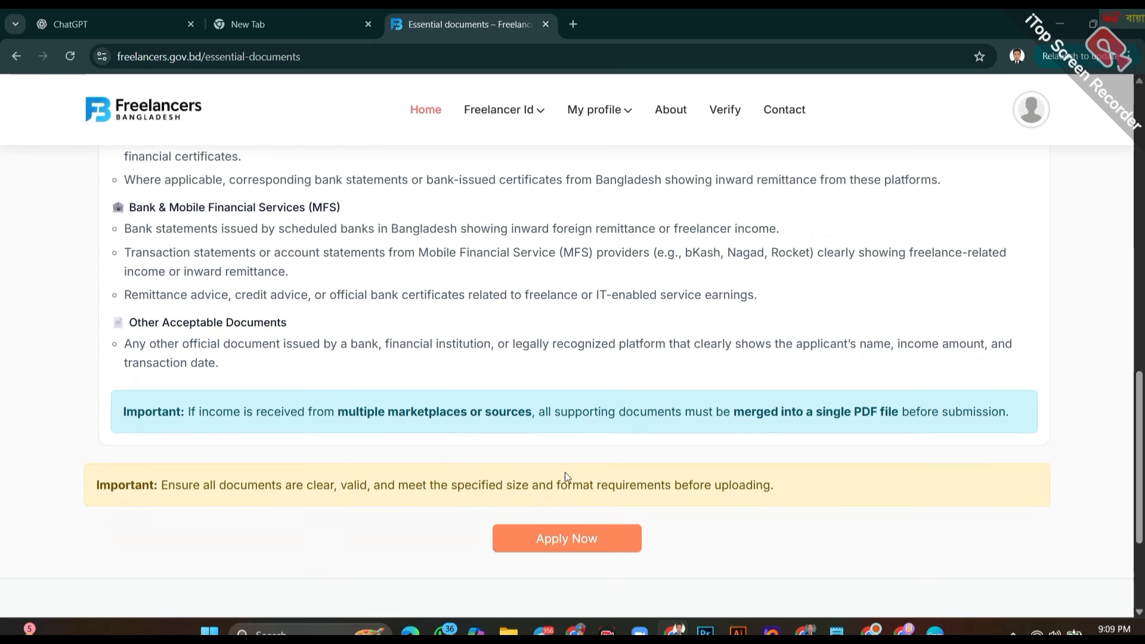
Proceed to the Freelancer ID application form and dismiss its application instructions.
left_click(545, 539)
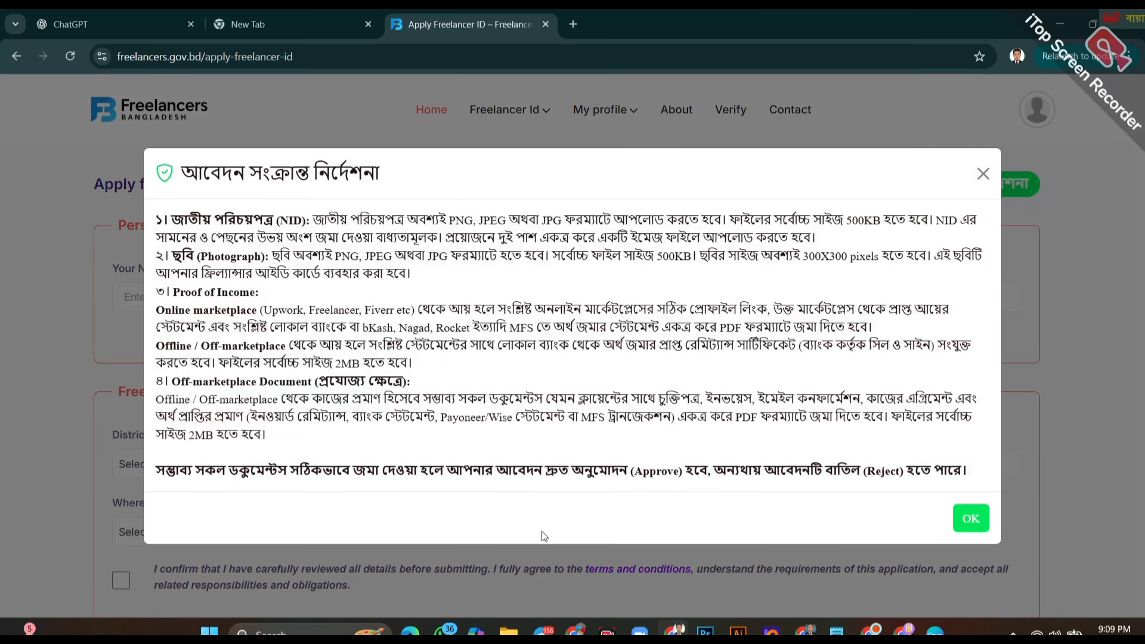
left_click(971, 518)
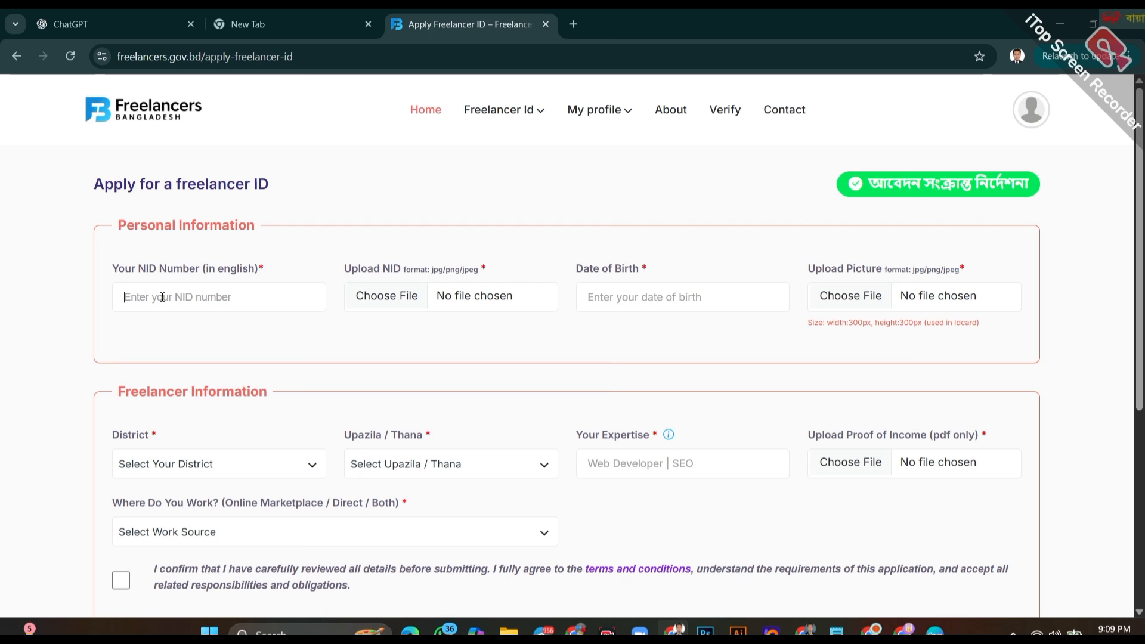
Start the NID image upload and look through the Downloads folder for the NID file.
left_click(463, 296)
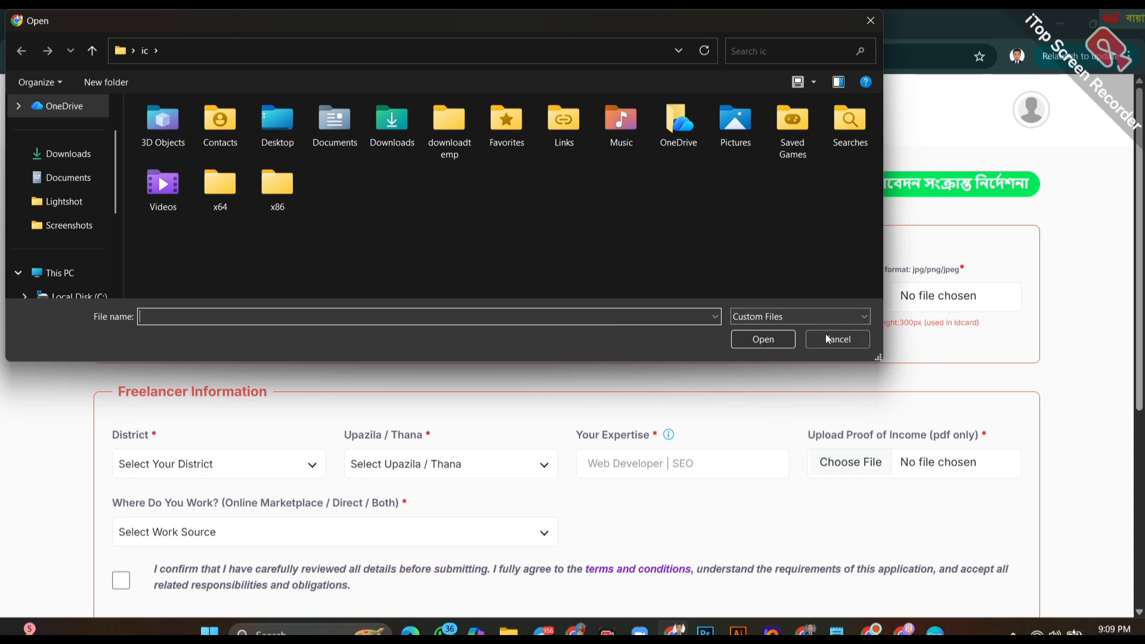
left_click(56, 155)
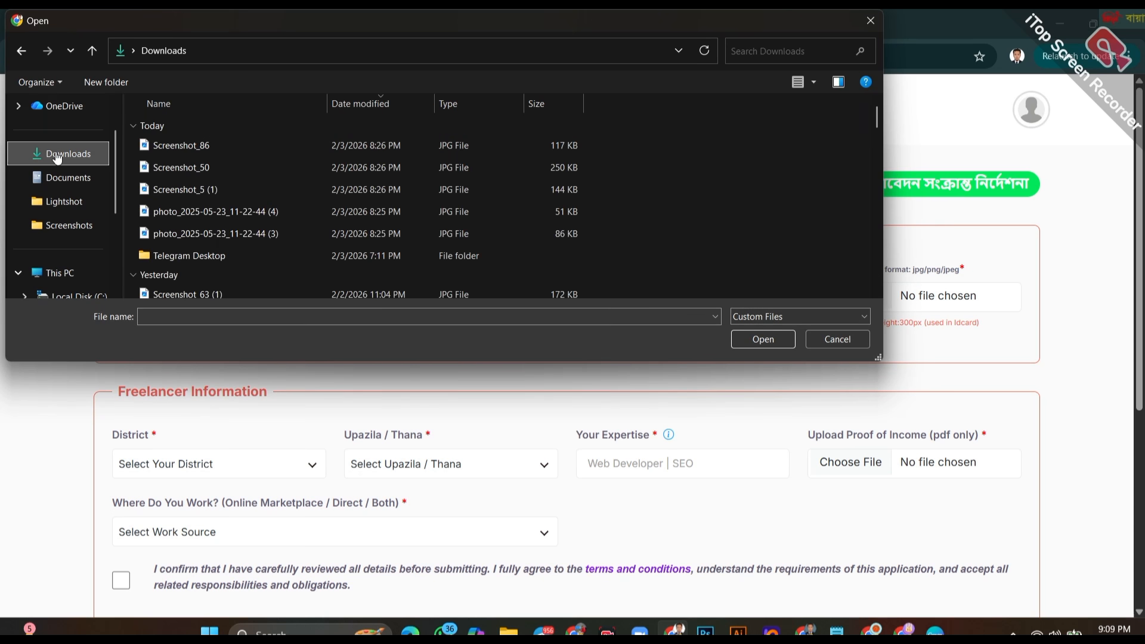
scroll(249, 180, "down", 5)
scroll(239, 255, "down", 1)
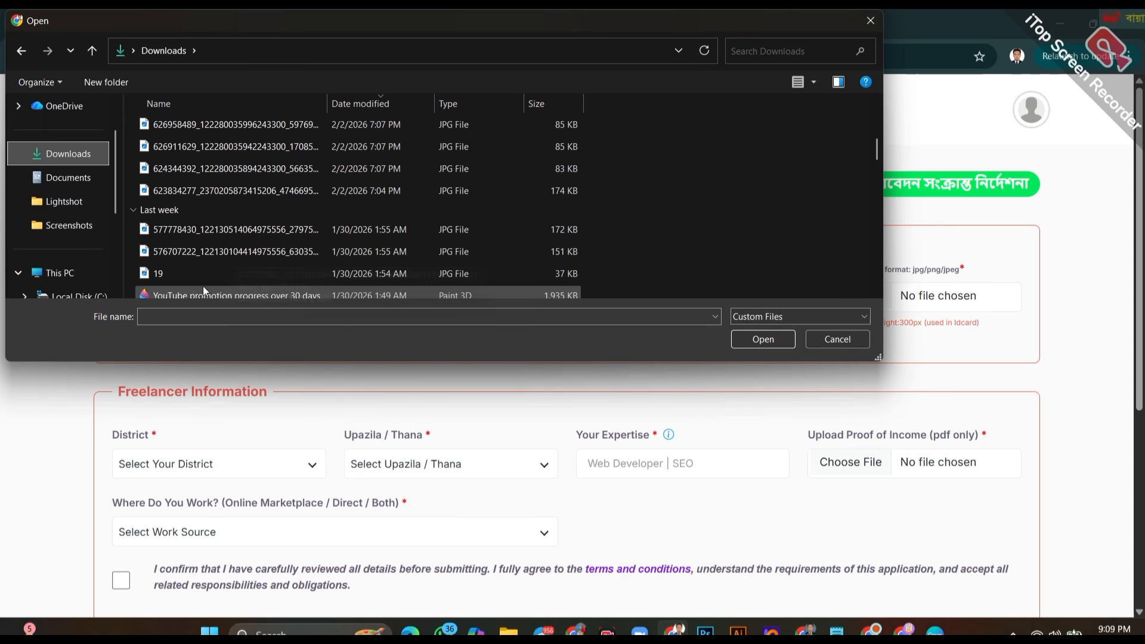
scroll(231, 266, "down", 5)
scroll(175, 262, "down", 5)
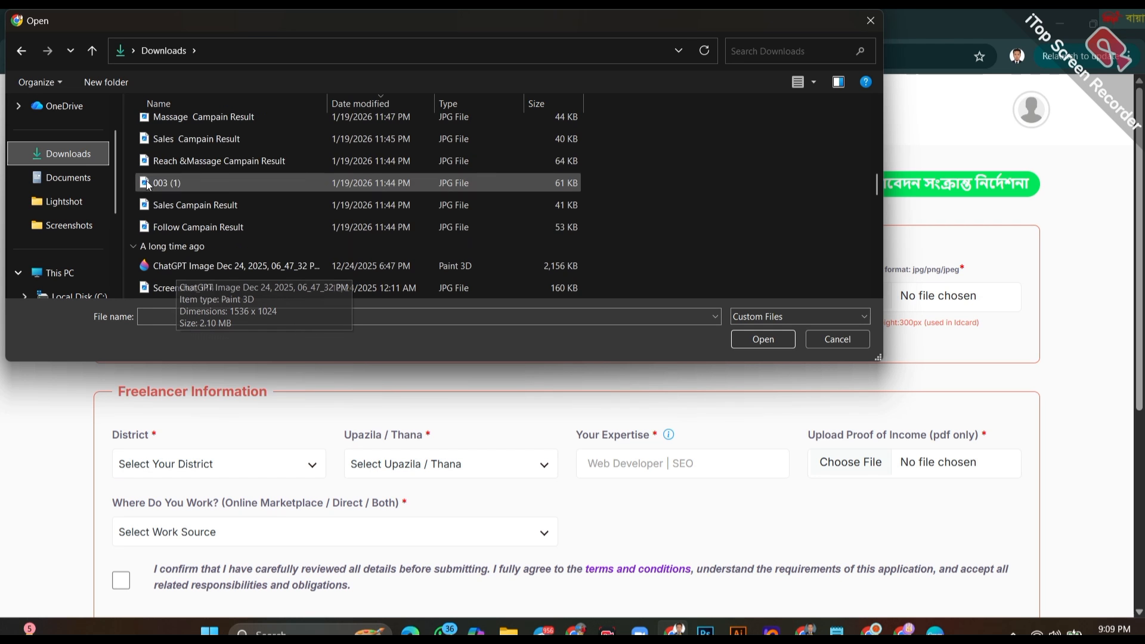
scroll(196, 276, "down", 2)
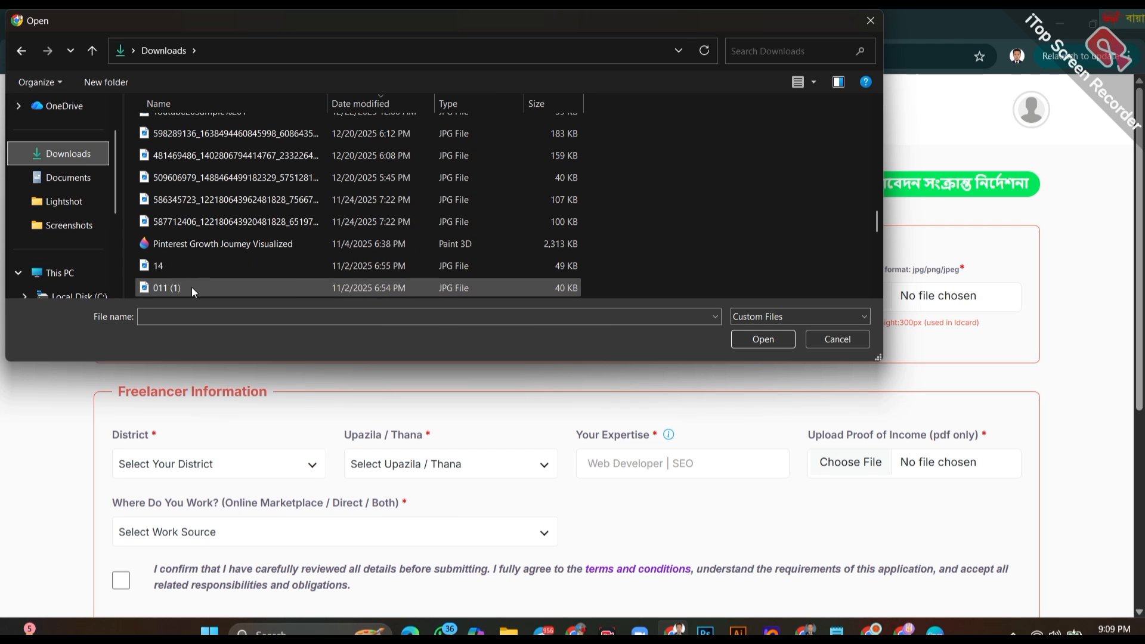
scroll(191, 264, "down", 1)
Search the Downloads folder for the NID file by entering "ni" as the file name.
left_click(194, 317)
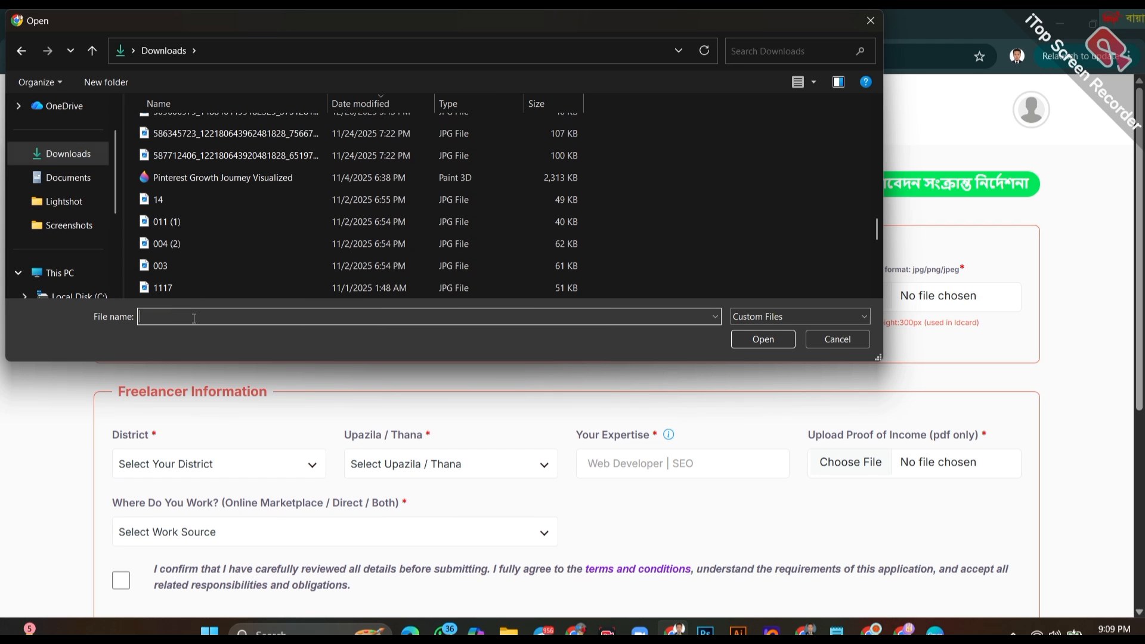
type("ni")
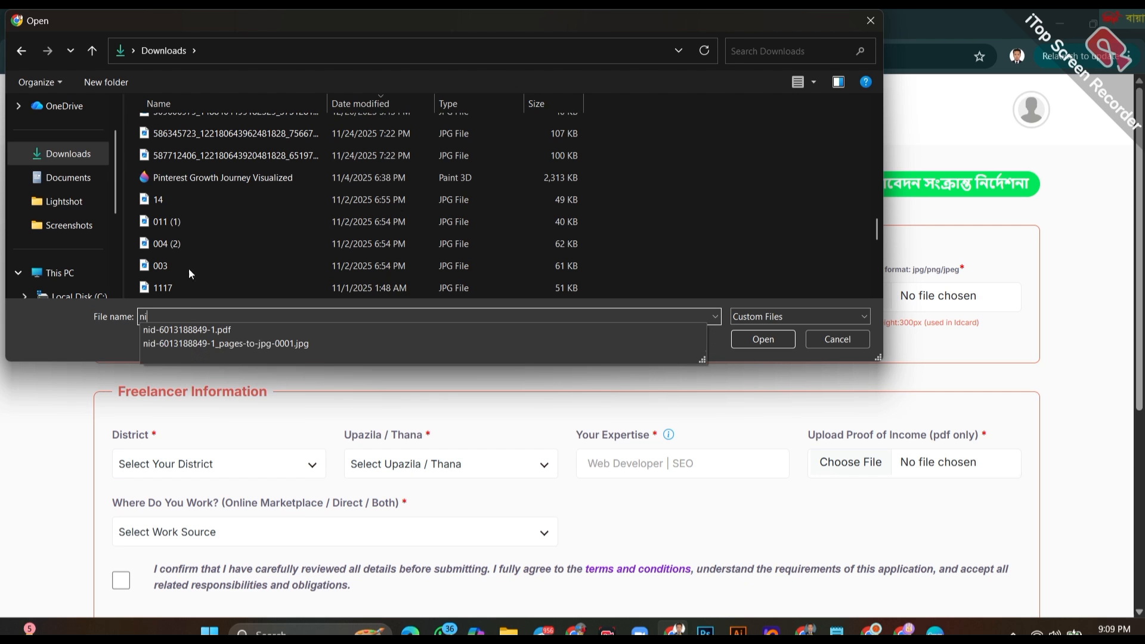
scroll(196, 250, "up", 10)
scroll(84, 125, "up", 2)
type("i")
Upload Screenshot_63 (1) from the recent files as the NID image, and briefly open the Date of Birth calendar without choosing a date.
left_click(58, 110)
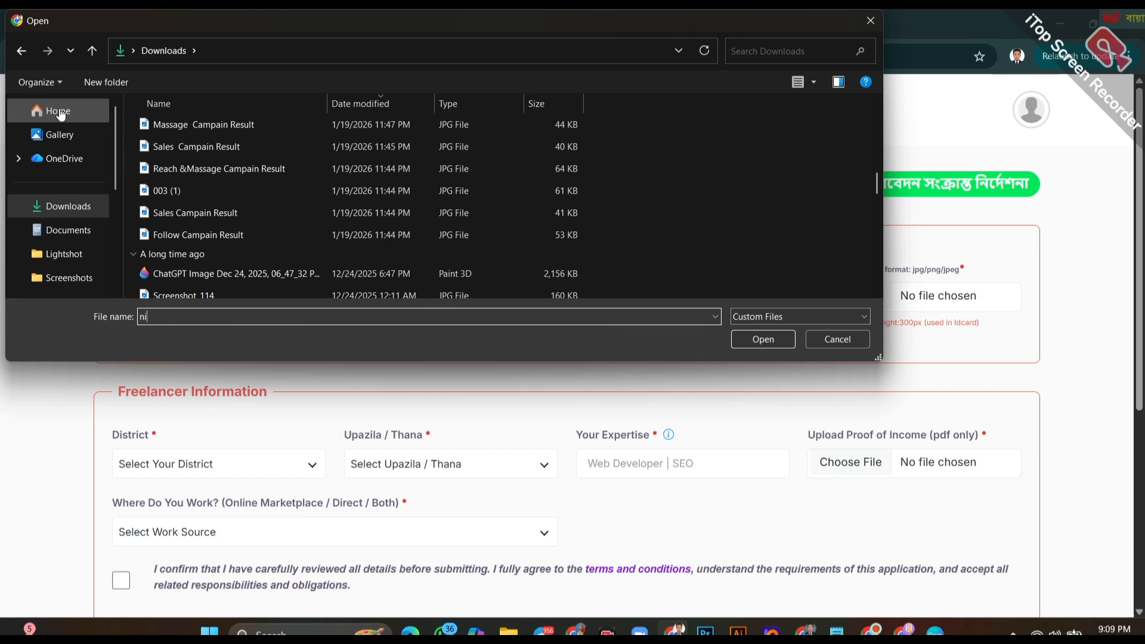
scroll(334, 248, "down", 6)
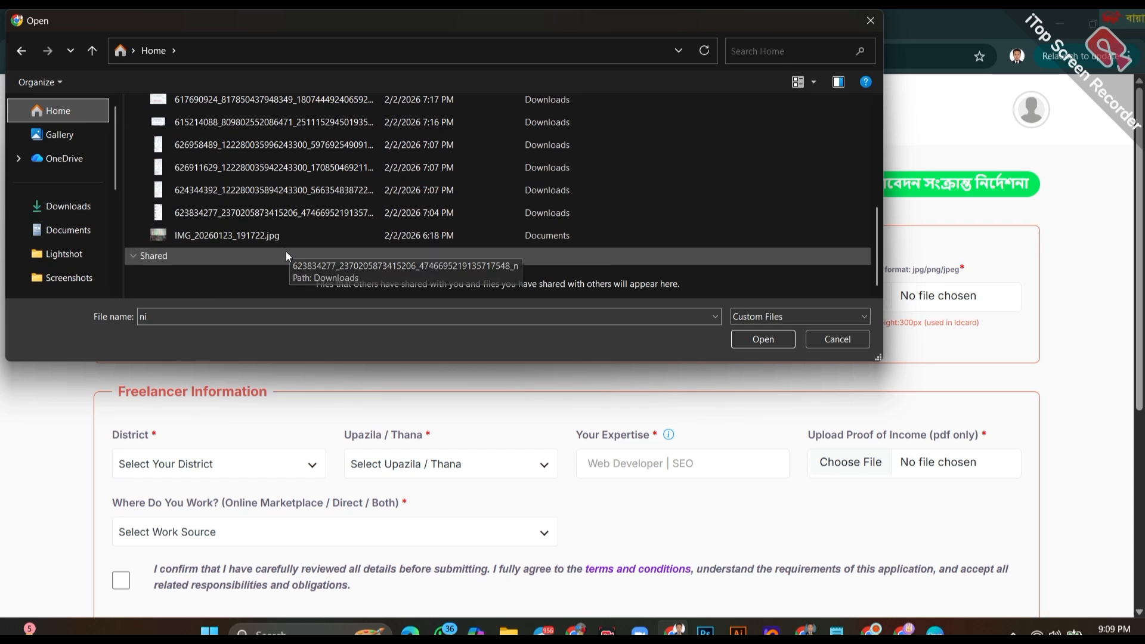
scroll(132, 185, "up", 6)
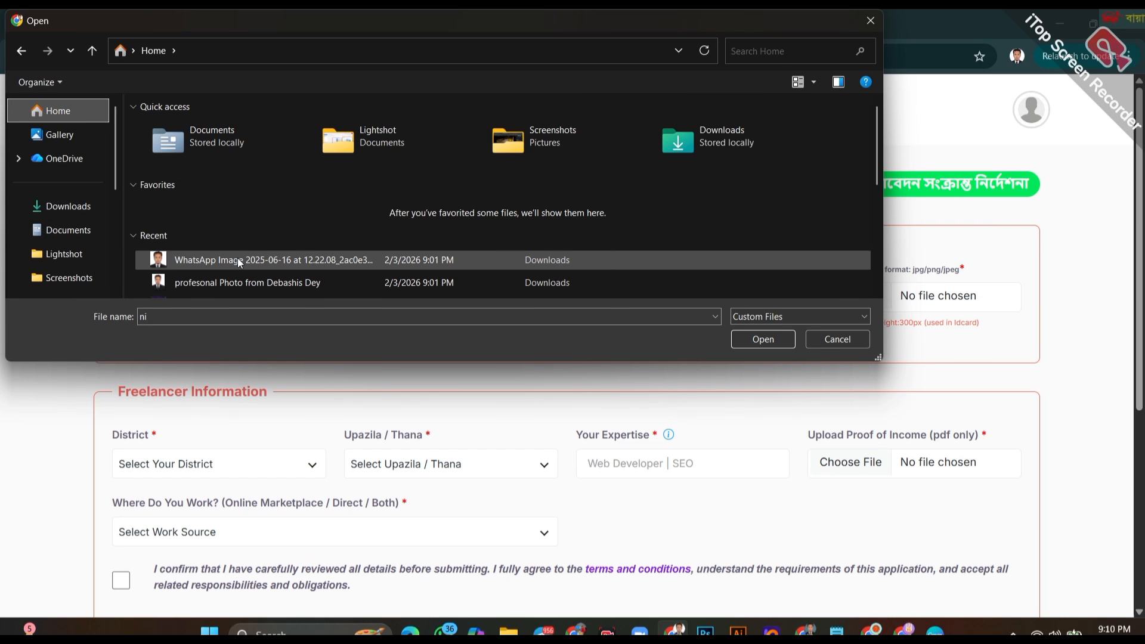
scroll(238, 257, "down", 1)
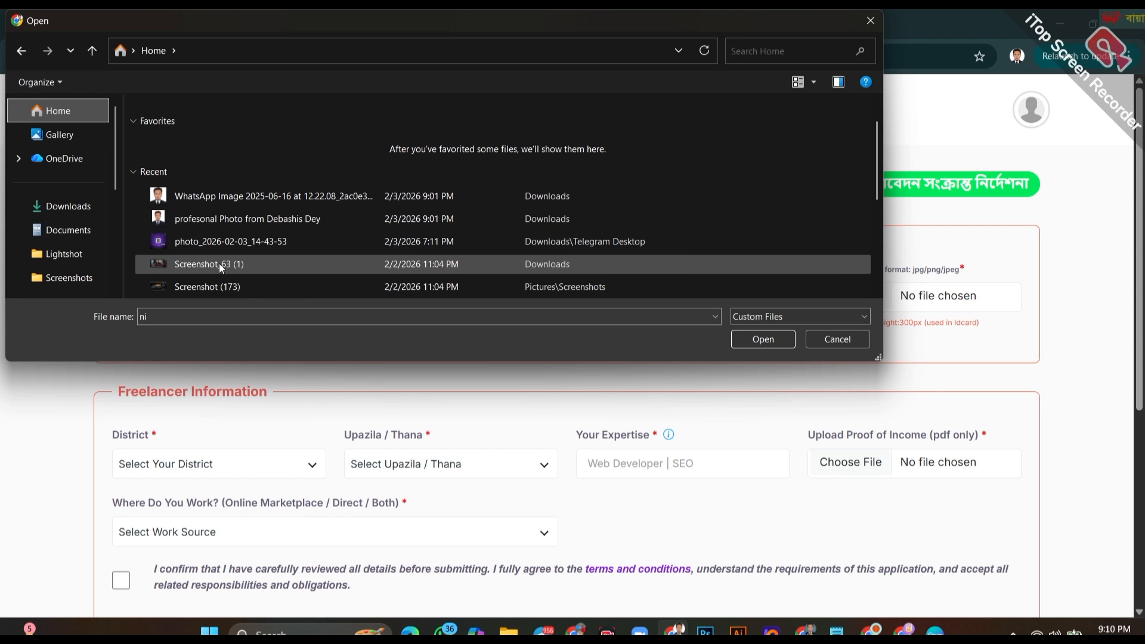
left_click(220, 263)
left_click(750, 338)
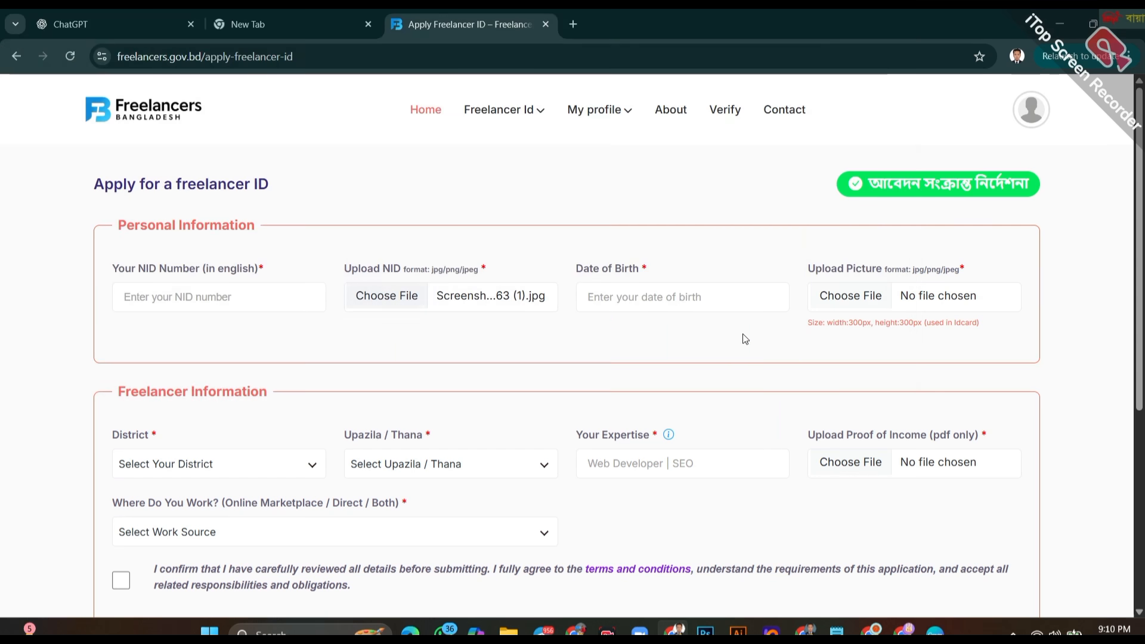
left_click(659, 300)
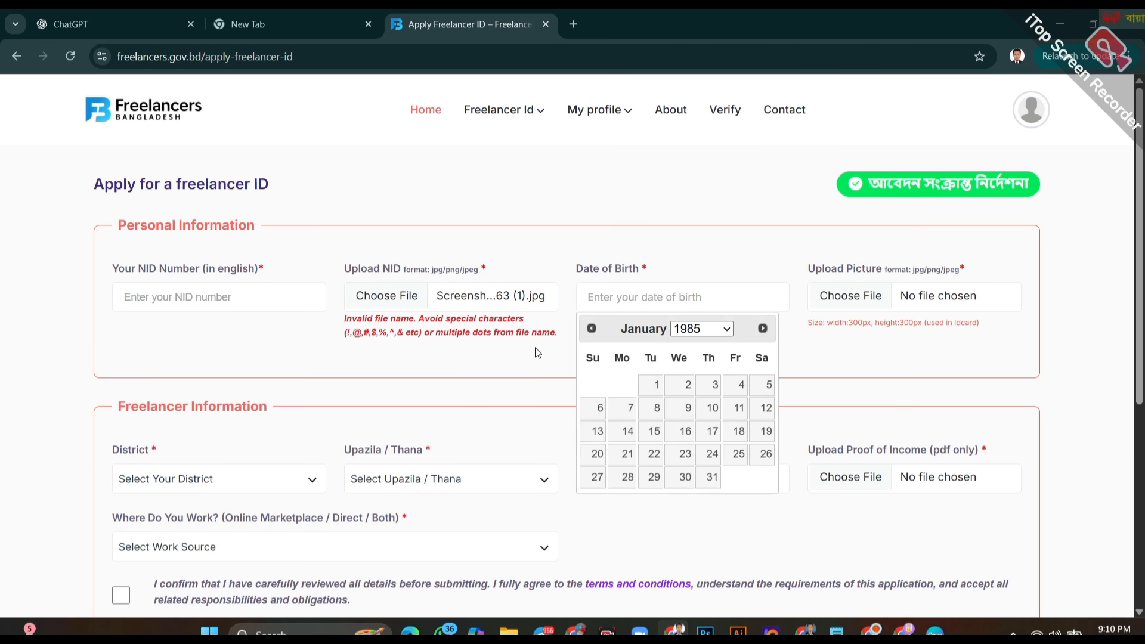
left_click(559, 366)
Set the district to Chandpur and the Upazila / Thana to Matlab South in the Freelancer Information section.
scroll(854, 289, "down", 2)
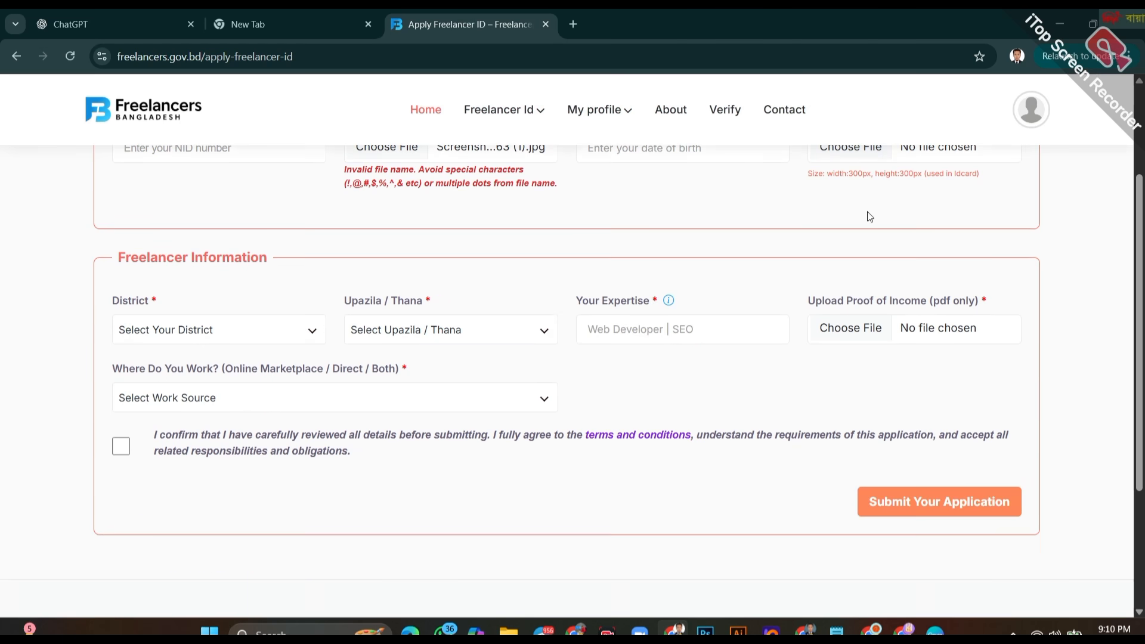
left_click(191, 342)
scroll(187, 496, "down", 2)
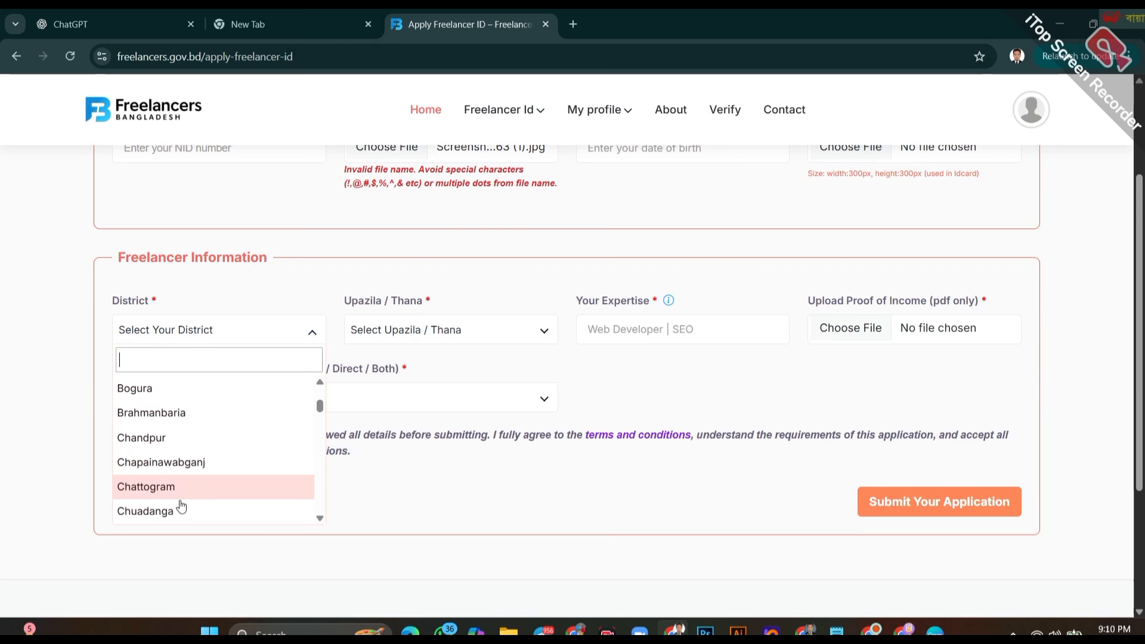
left_click(153, 439)
left_click(438, 340)
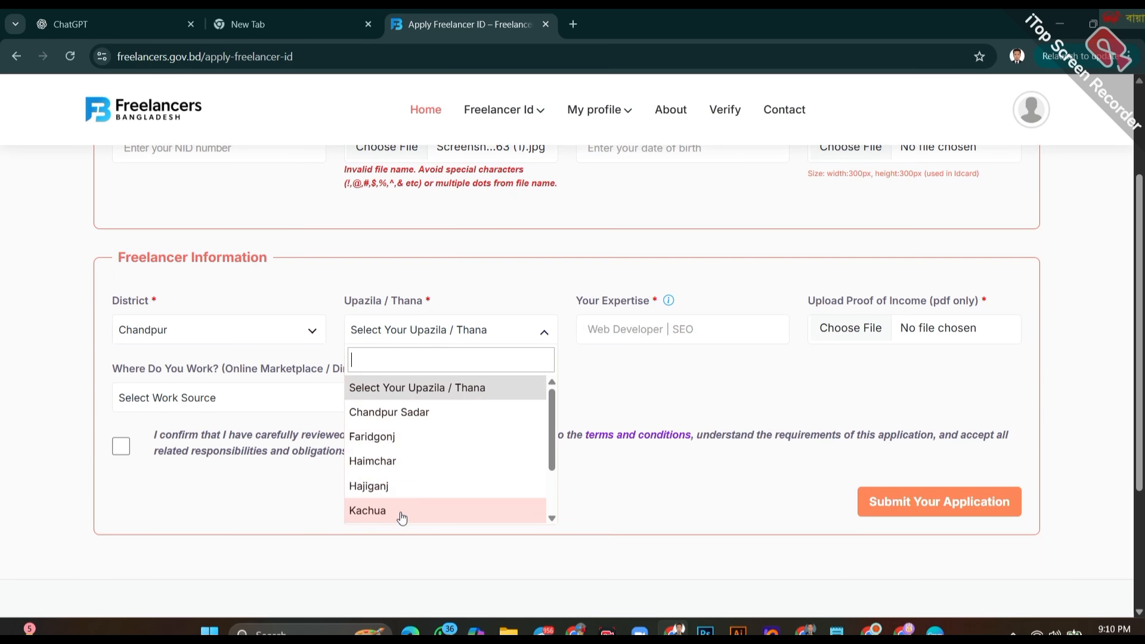
scroll(401, 514, "down", 1)
left_click(384, 487)
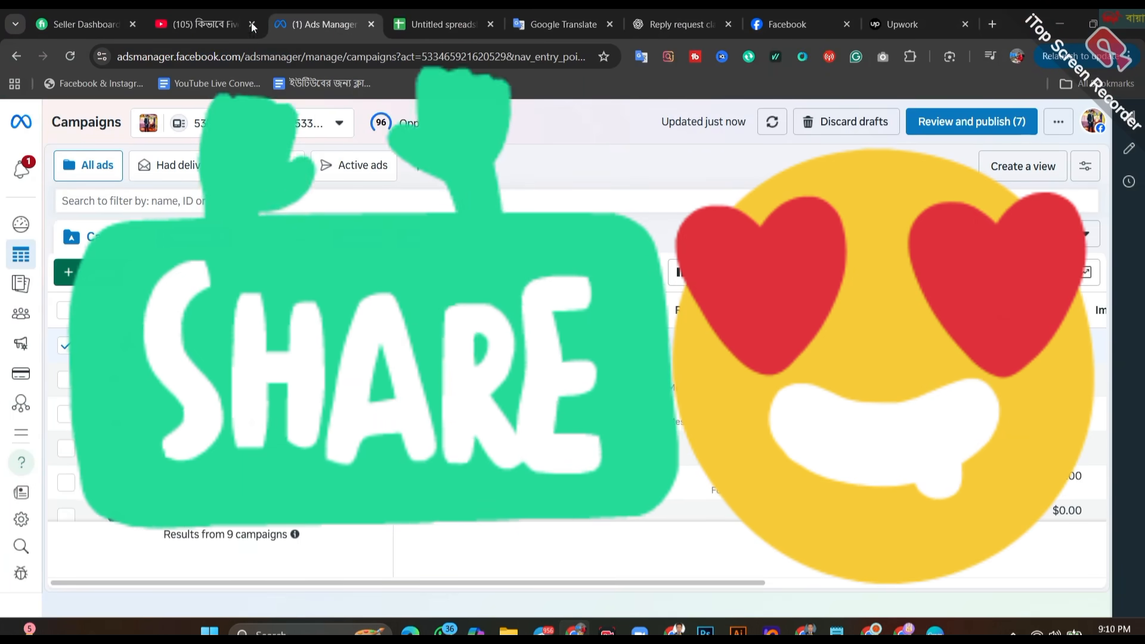
Copy "Marketer or Ads Specialist" from the Facebook profile bio and paste it into the application form's Your Expertise field.
left_click(784, 26)
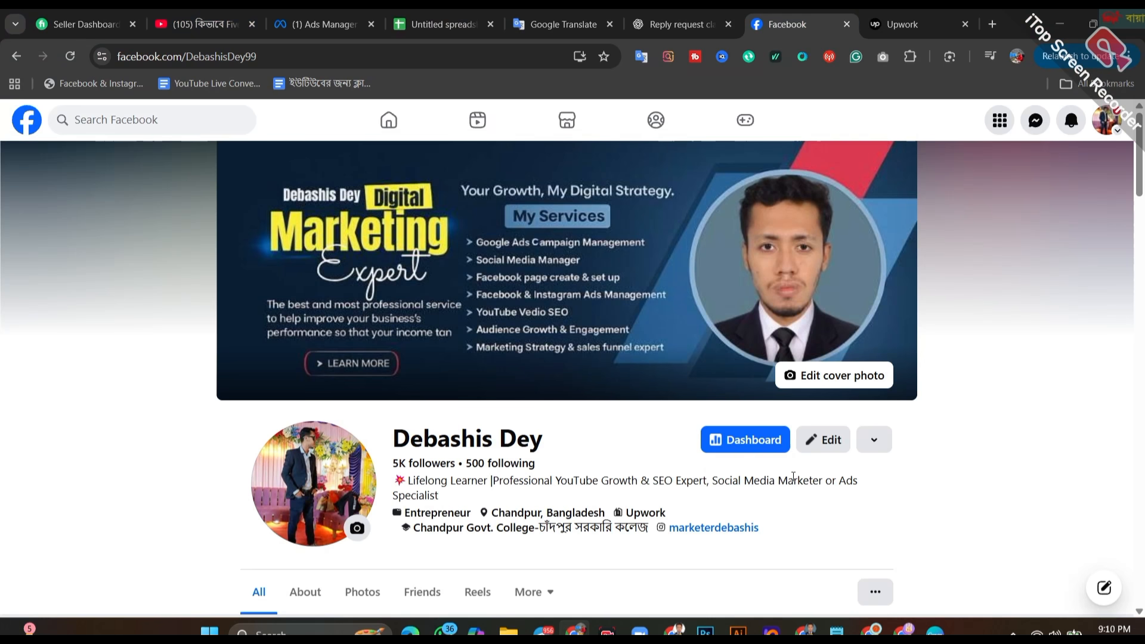
left_click_drag(778, 483, 851, 499)
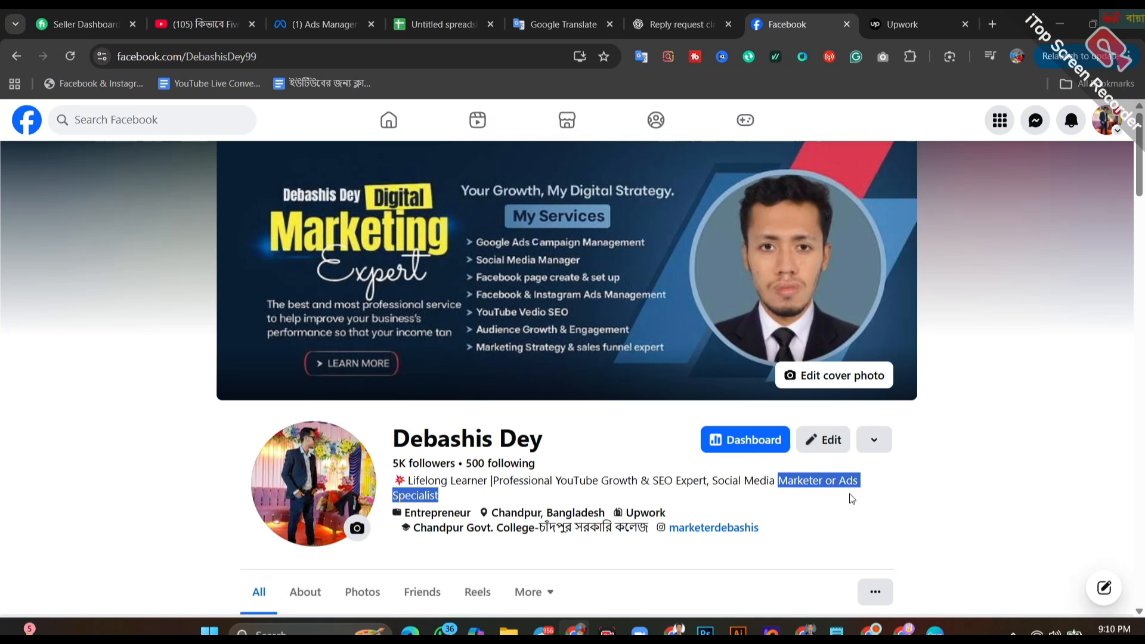
right_click(841, 488)
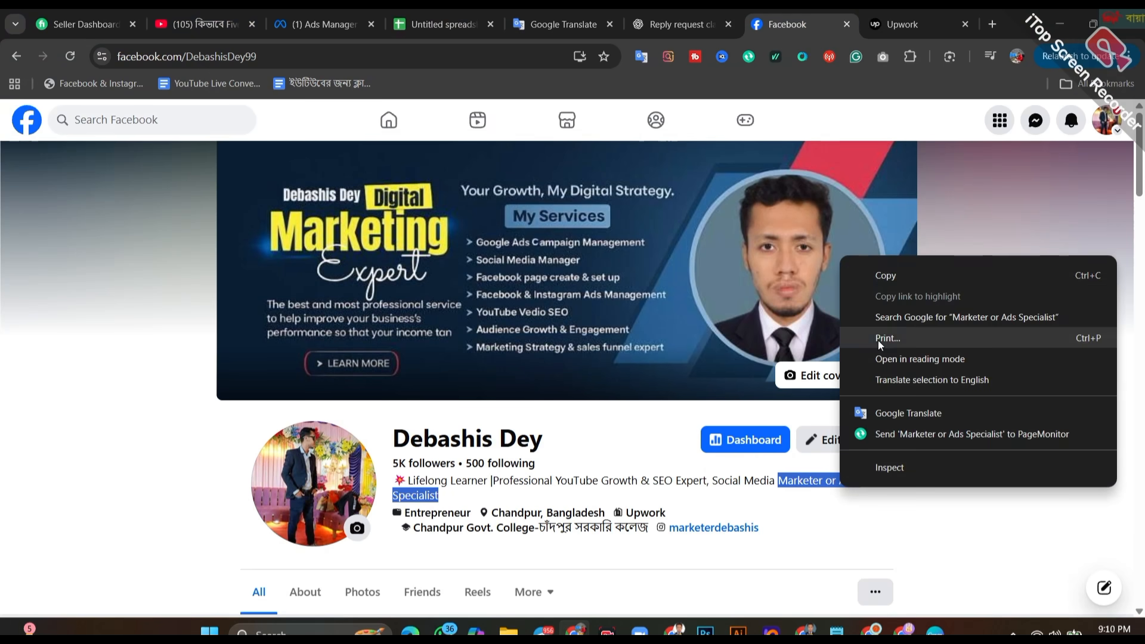
left_click(868, 281)
mouse_move(673, 631)
left_click(671, 555)
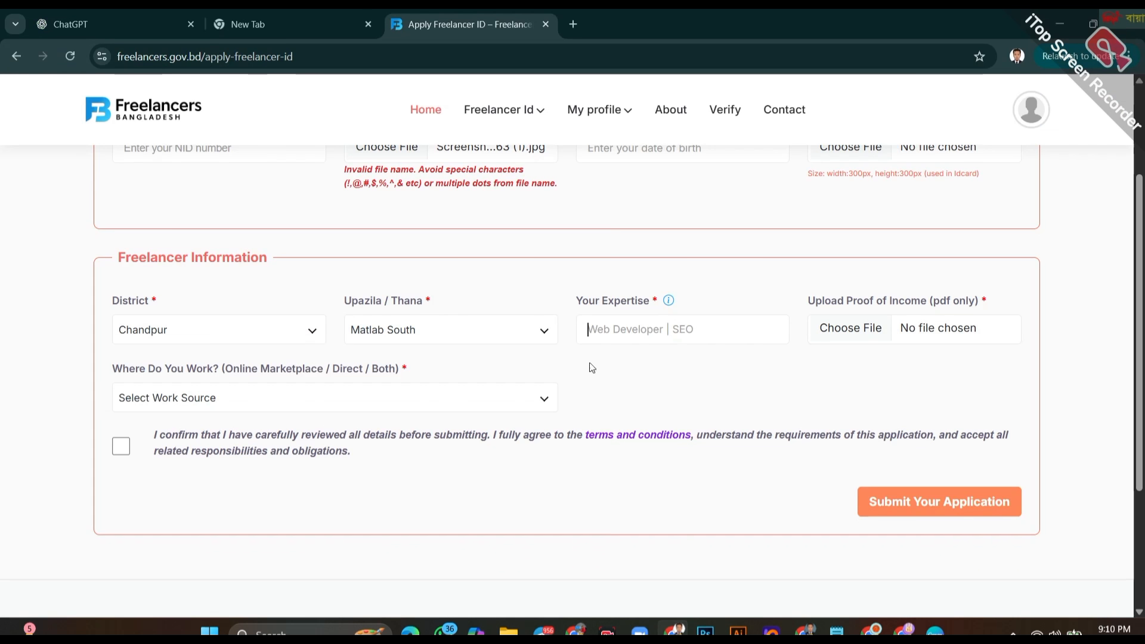
right_click(600, 332)
left_click(638, 448)
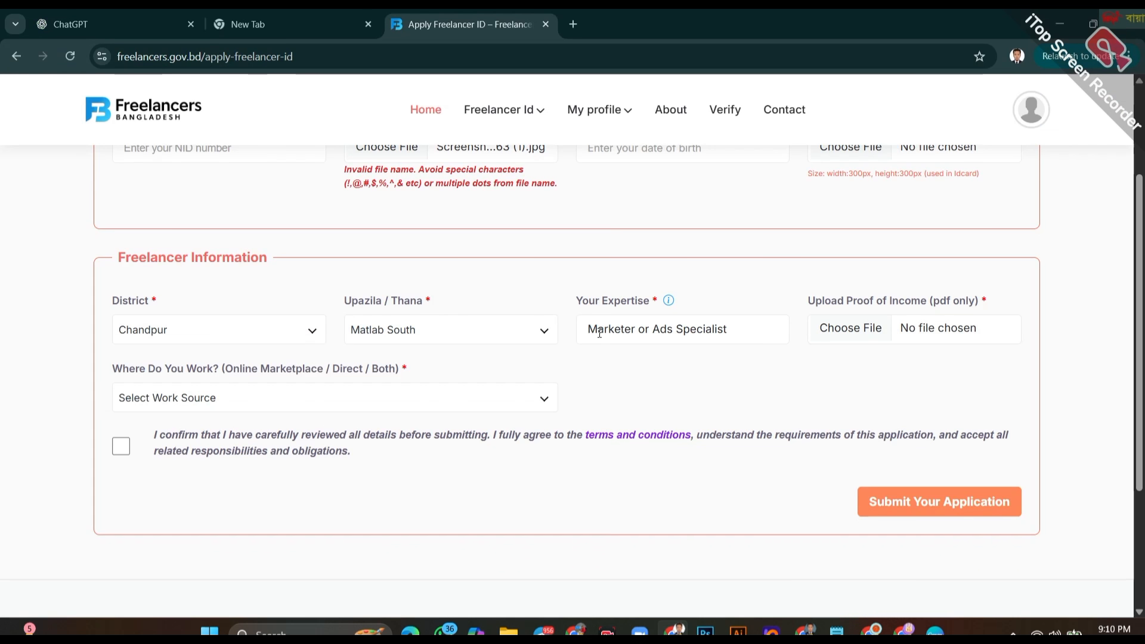
Edit the expertise text to read "Digital Marketer|Ads Specialist".
type("D")
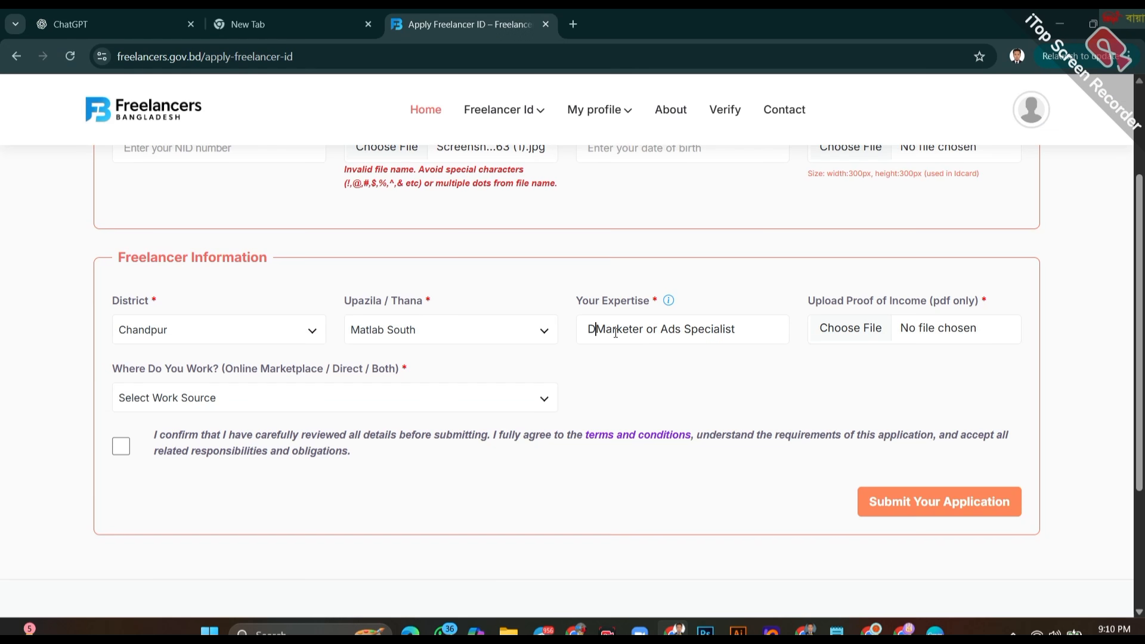
type("igit")
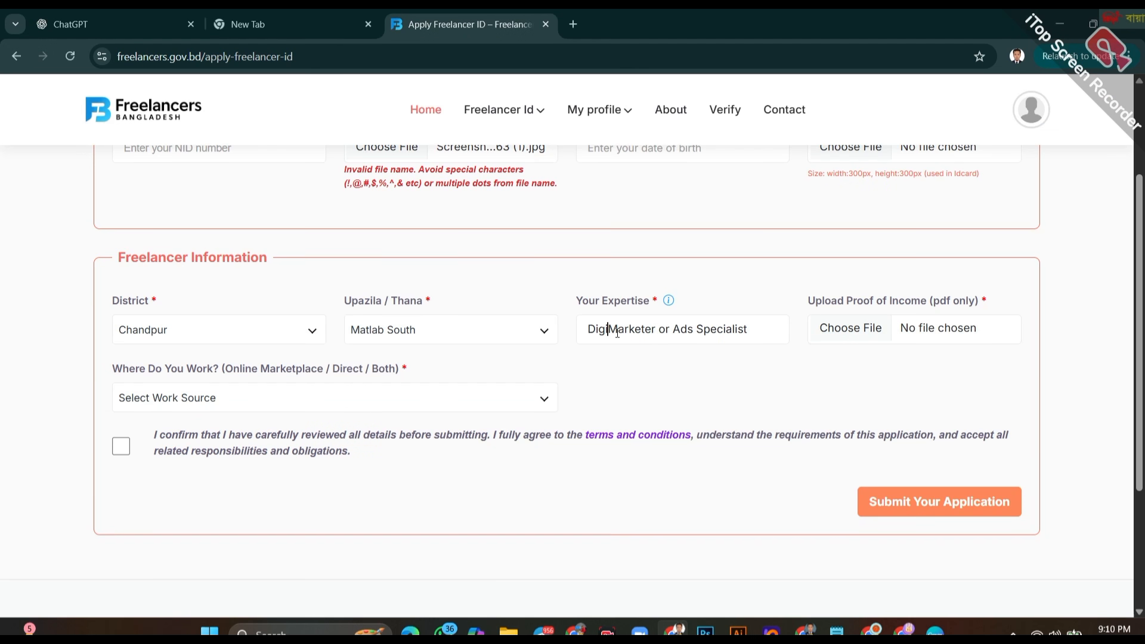
type("al")
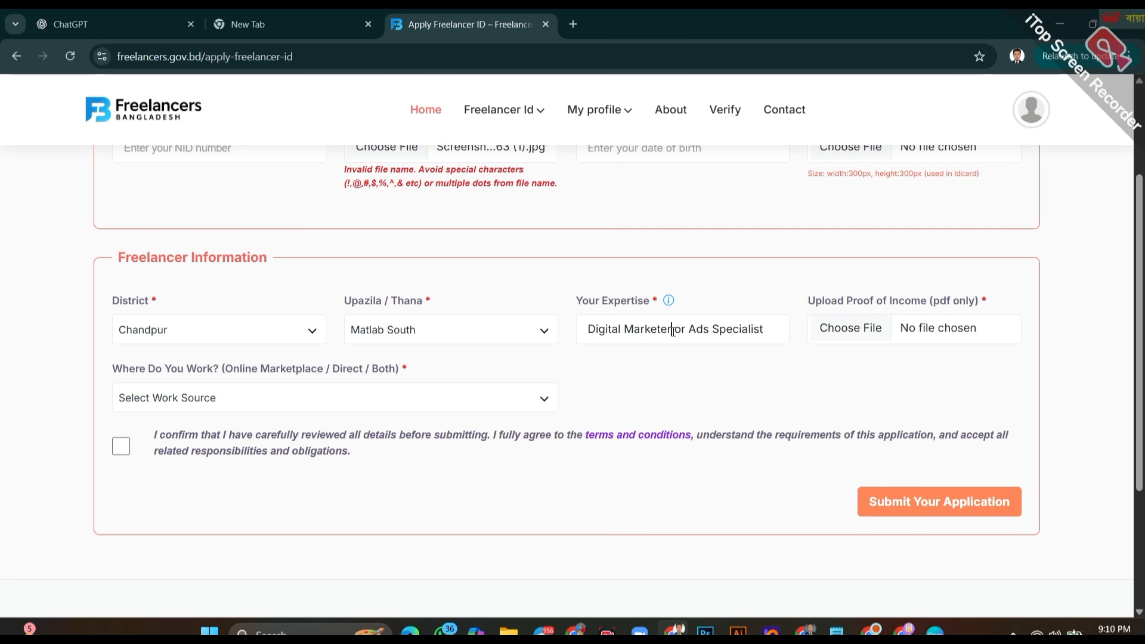
left_click_drag(673, 329, 684, 334)
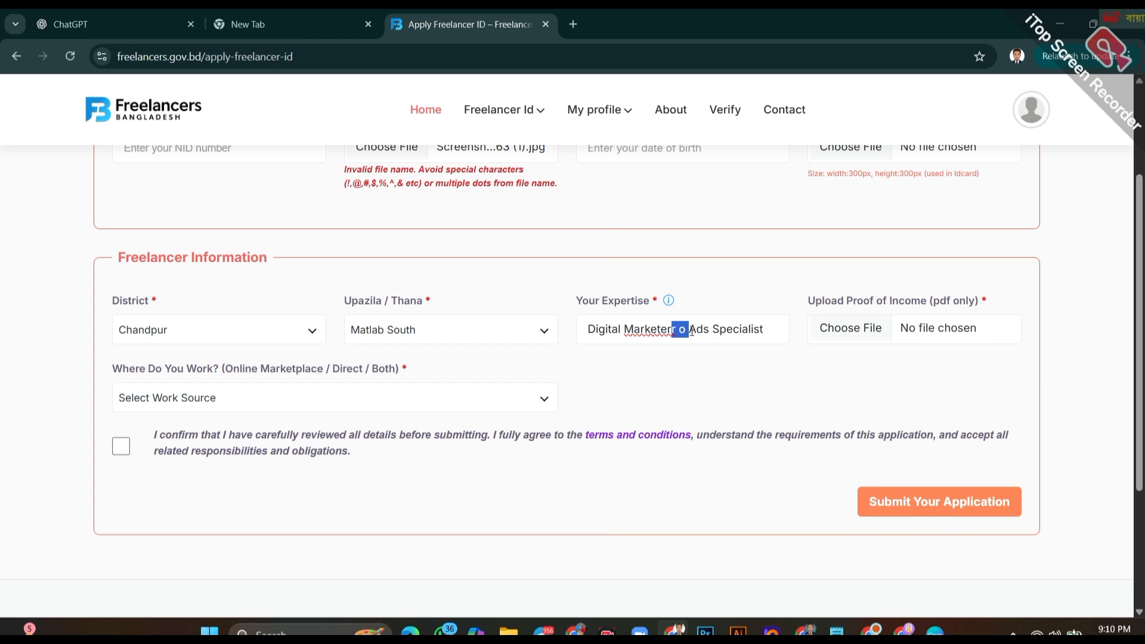
key("BackSpace")
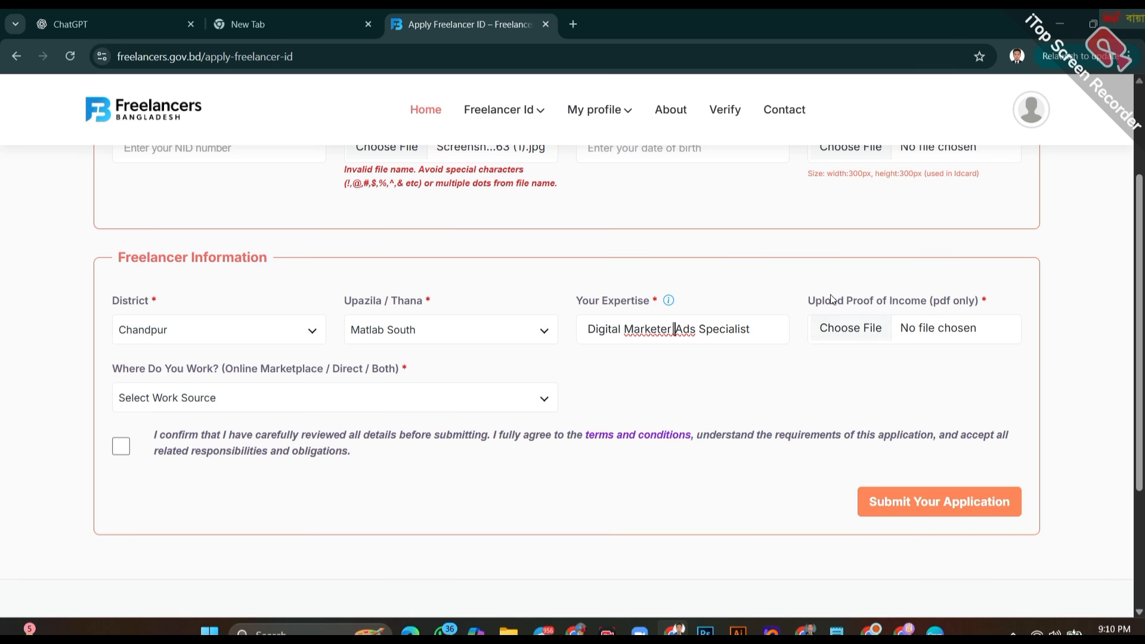
Set the work source to online marketplaces only and look over the marketplace list, profile link and 12-month income fields.
left_click(138, 405)
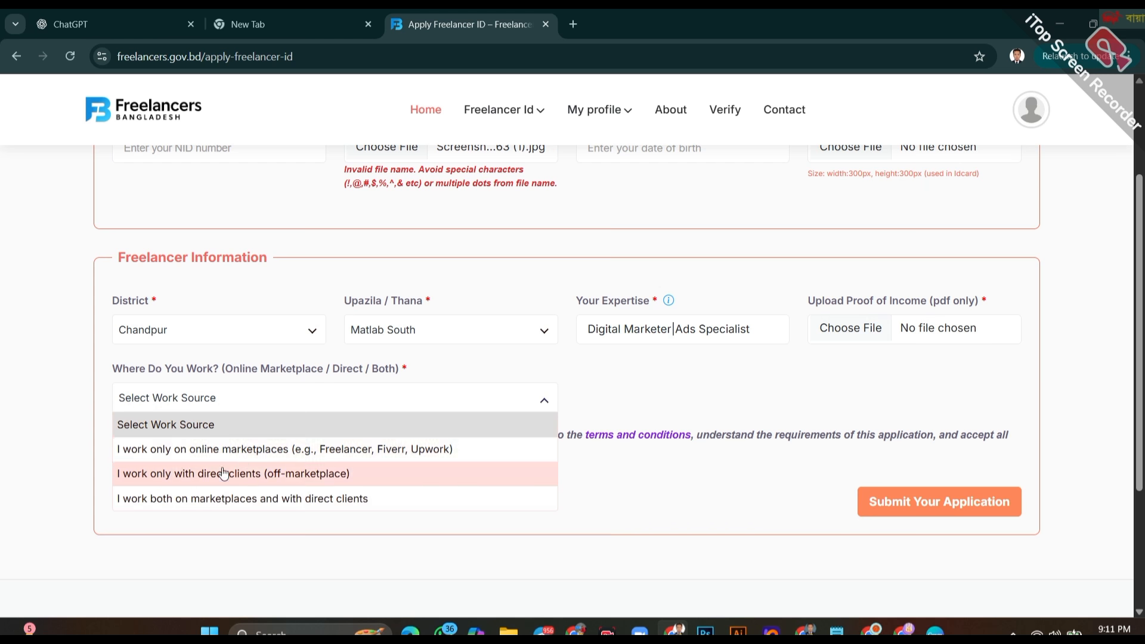
left_click(248, 456)
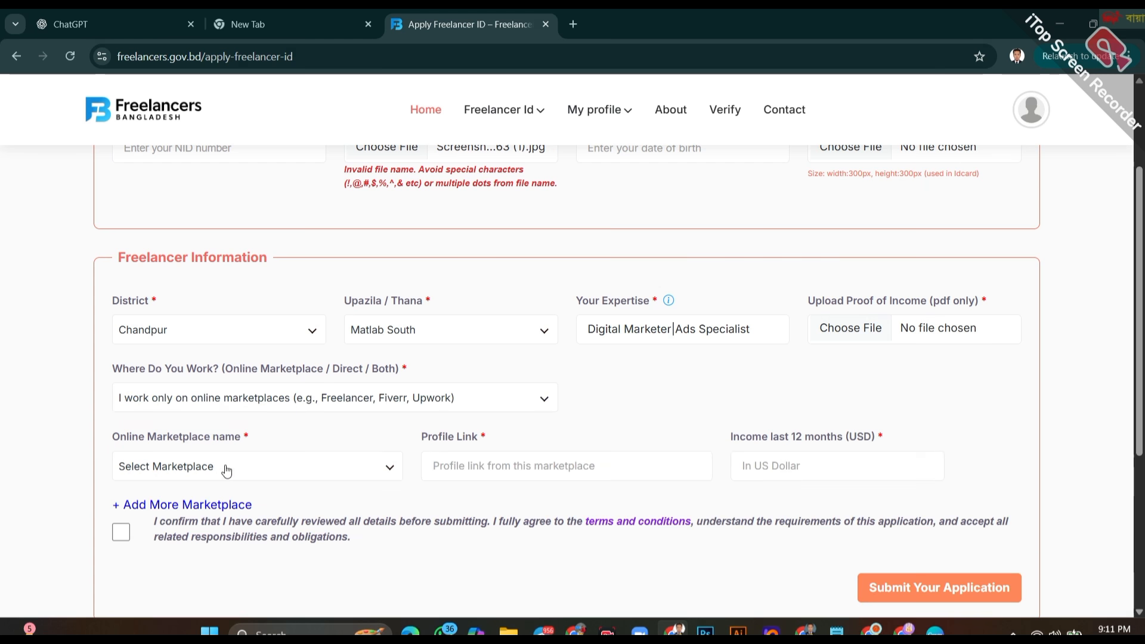
left_click(227, 470)
scroll(231, 384, "down", 4)
scroll(203, 388, "down", 2)
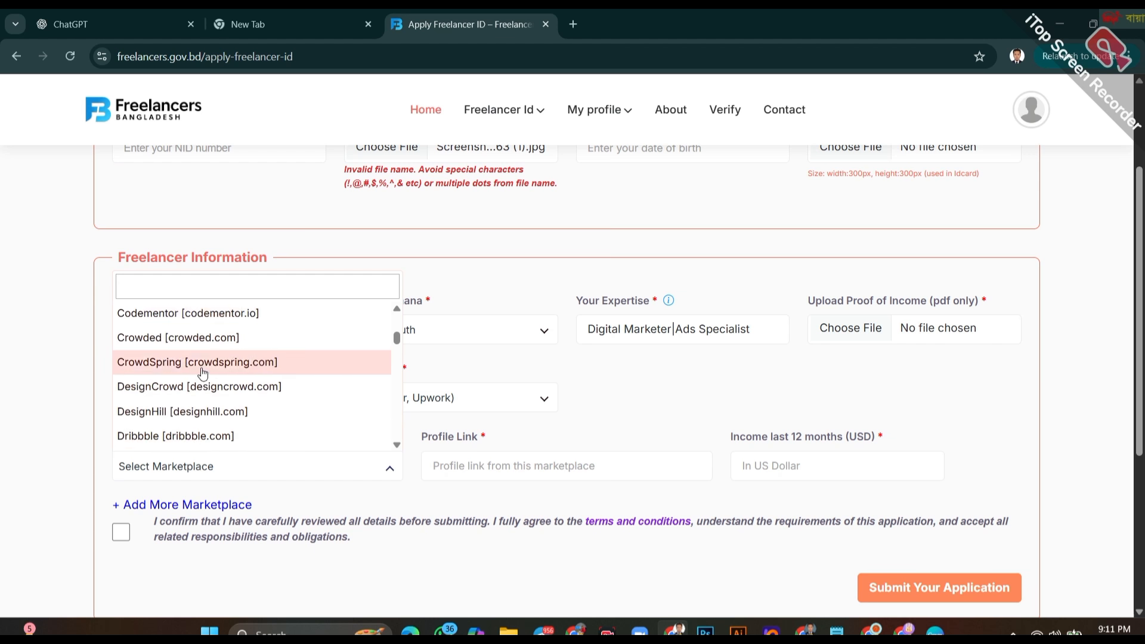
scroll(197, 384, "up", 4)
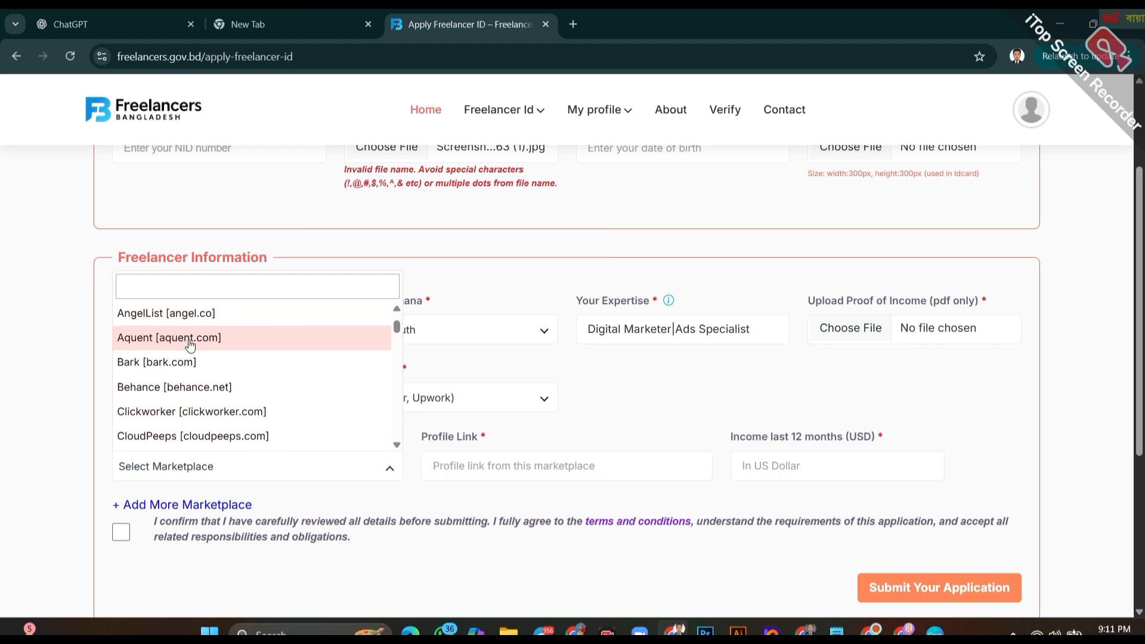
left_click(462, 468)
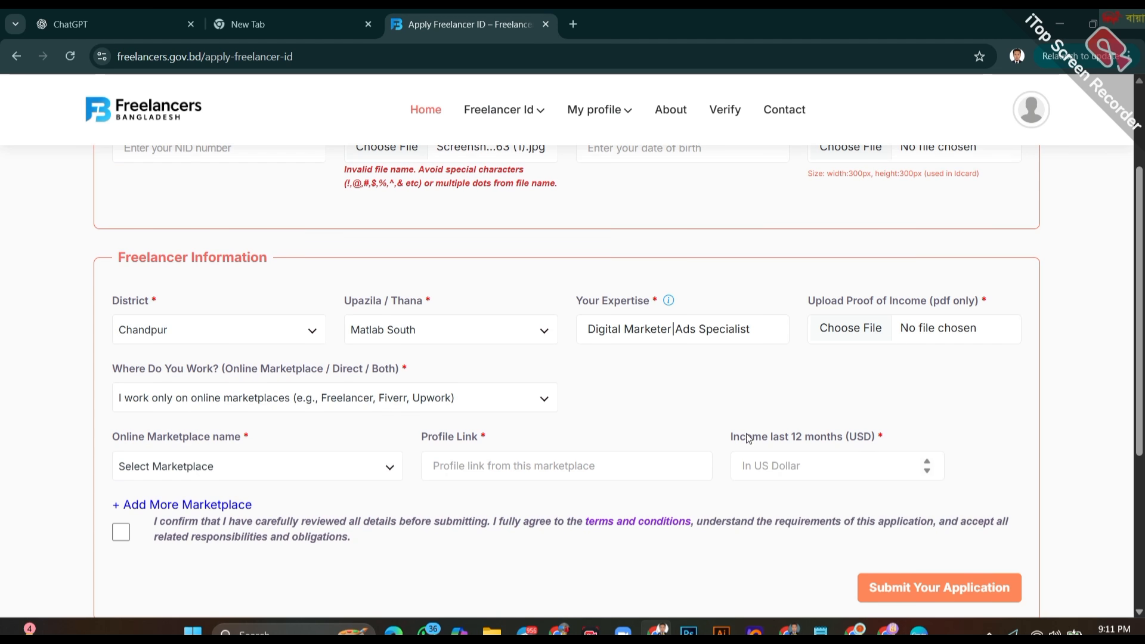
left_click_drag(735, 435, 892, 436)
left_click(781, 471)
scroll(780, 473, "down", 2)
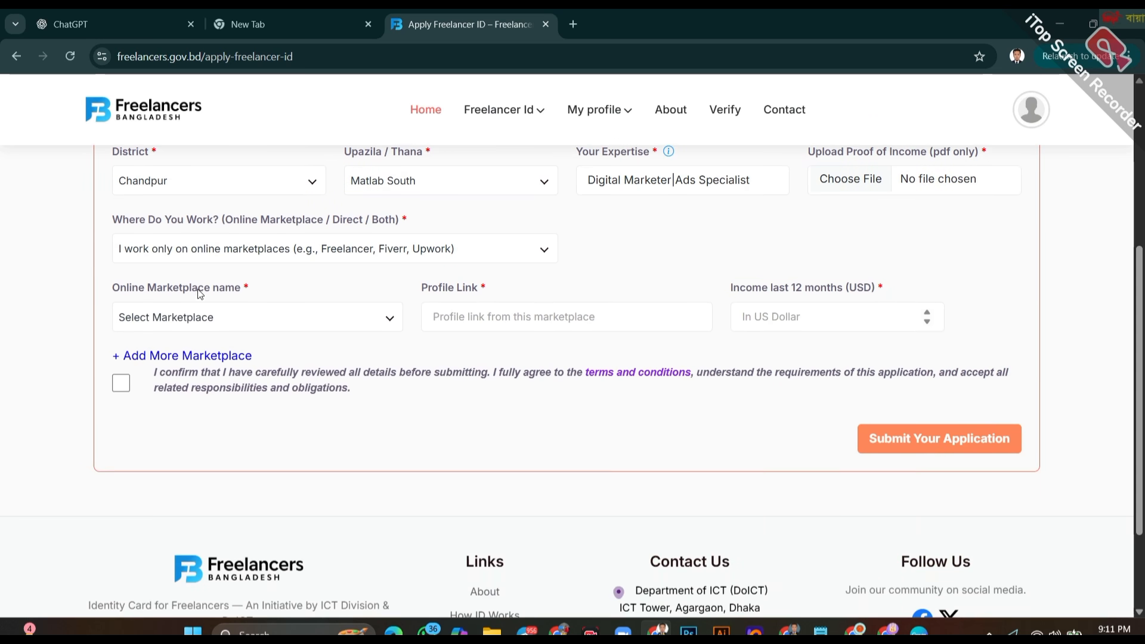
Set the work source to direct clients only (off-marketplace) and enter 500 USD as the off-marketplace income for the last 12 months.
left_click(197, 253)
left_click(213, 325)
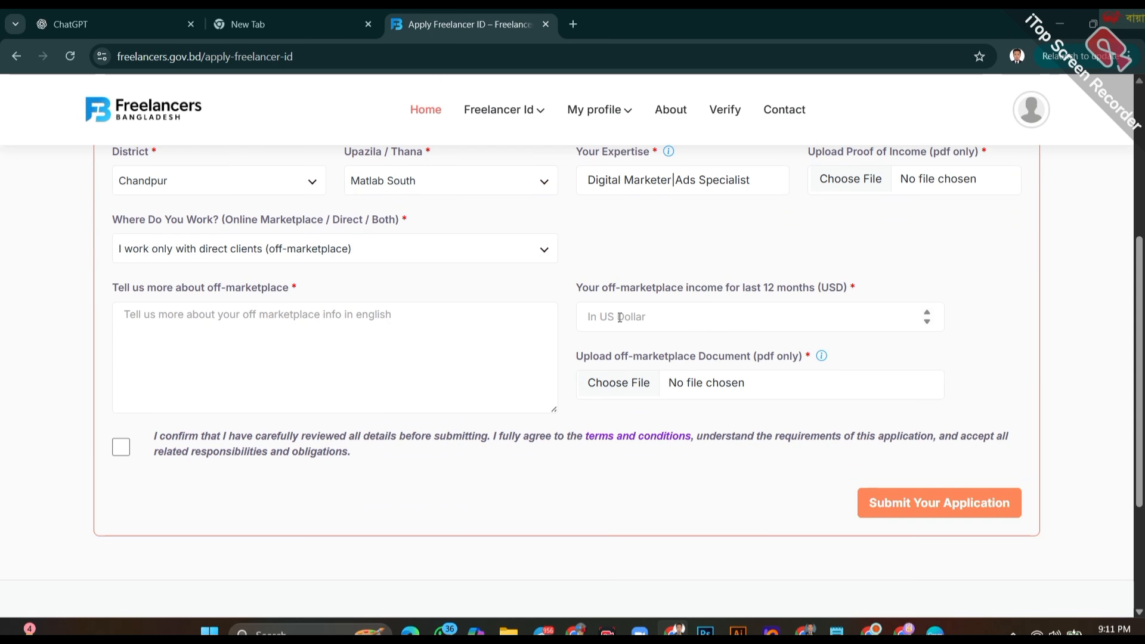
left_click(620, 318)
type("500")
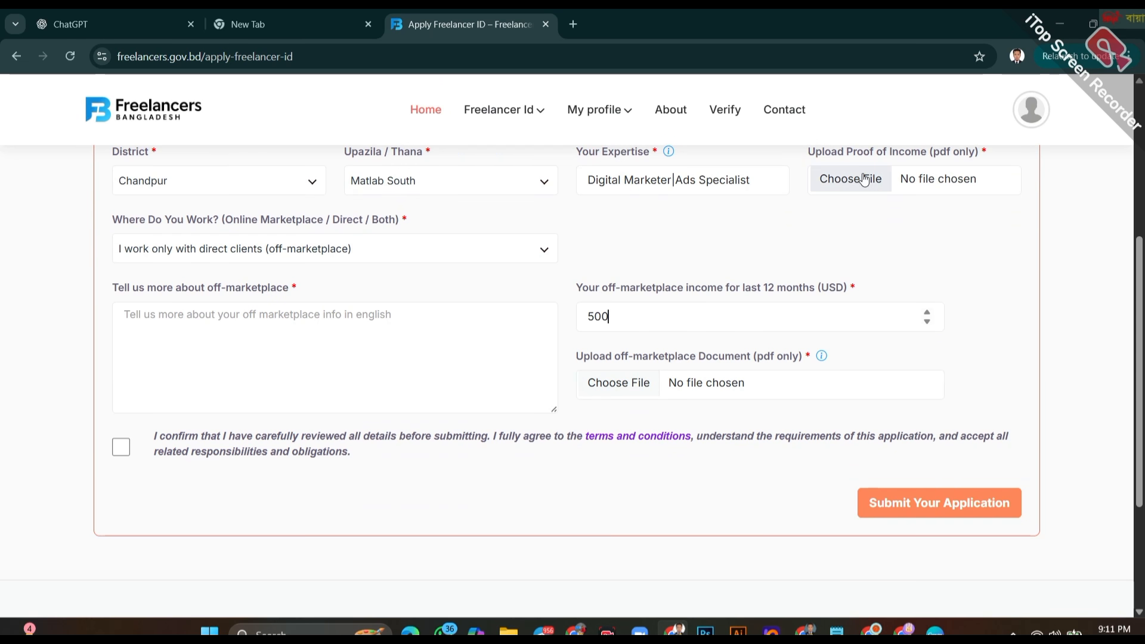
Upload the "Payment Recived Proof" PDF from Downloads as both the proof of income and the off-marketplace document.
left_click(863, 180)
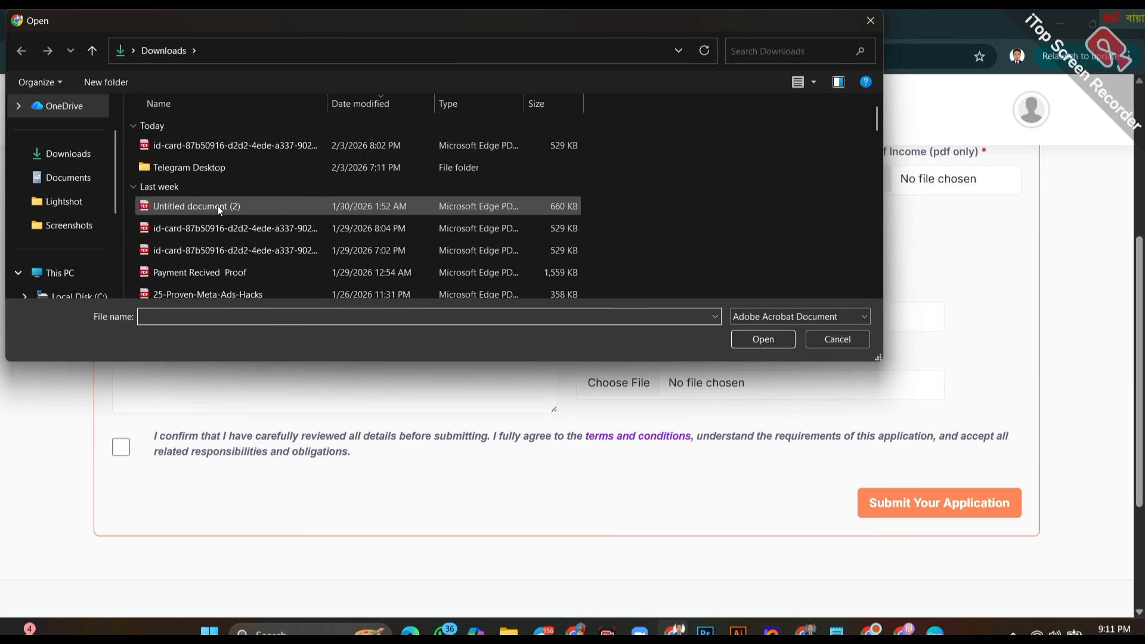
left_click(190, 272)
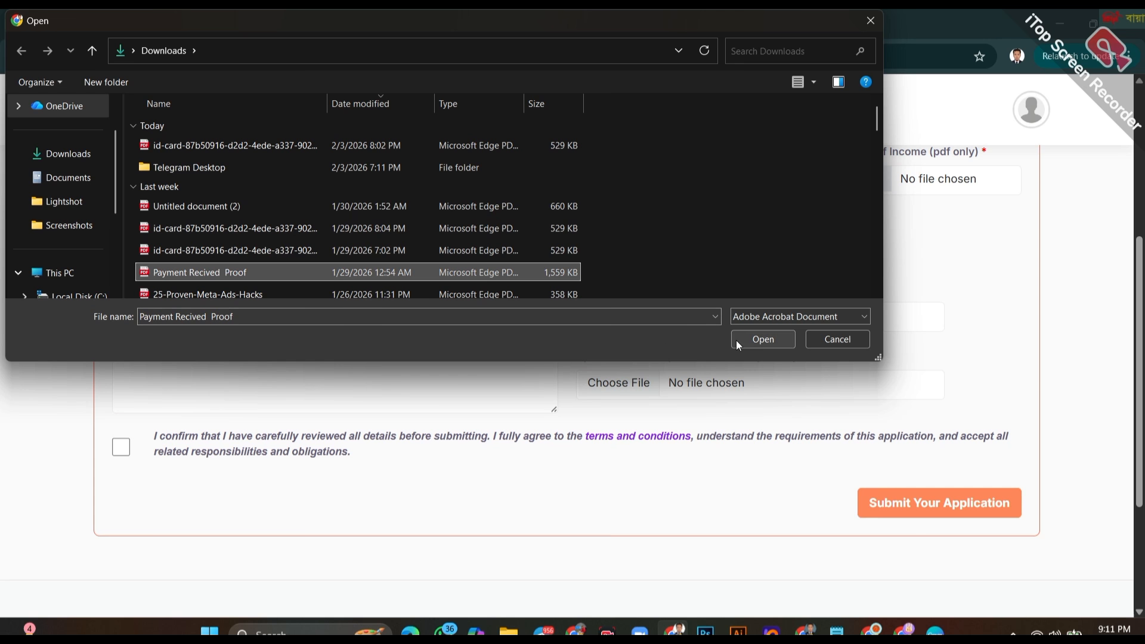
left_click(760, 339)
left_click(614, 383)
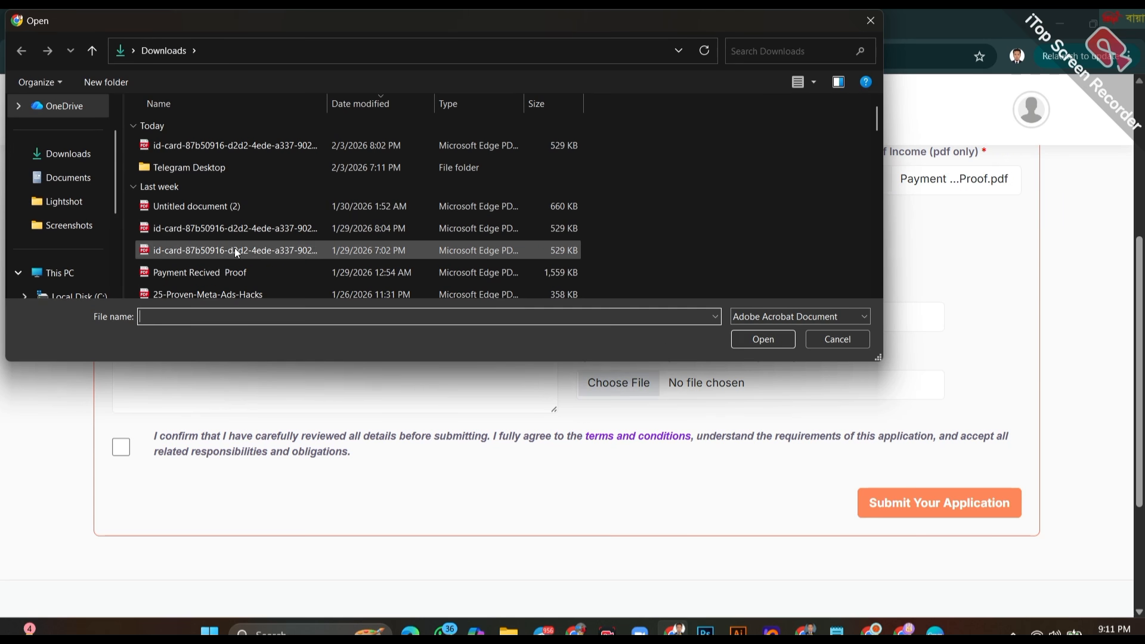
left_click(227, 272)
left_click(764, 339)
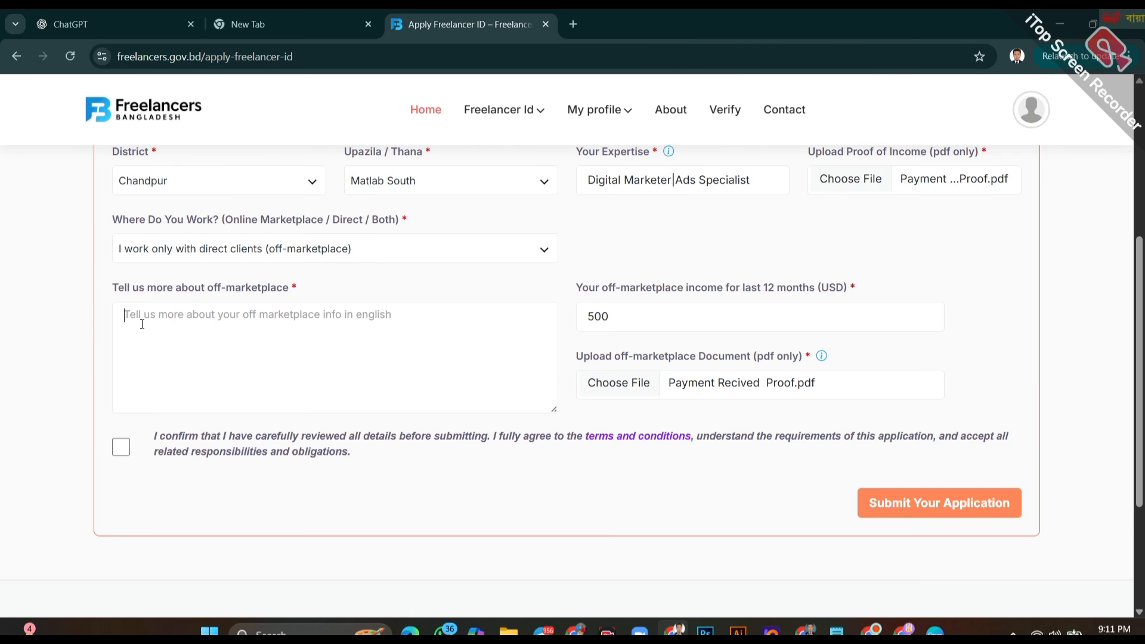
Review the personal and freelancer information sections of the application form, including the off-marketplace description field.
left_click(353, 332)
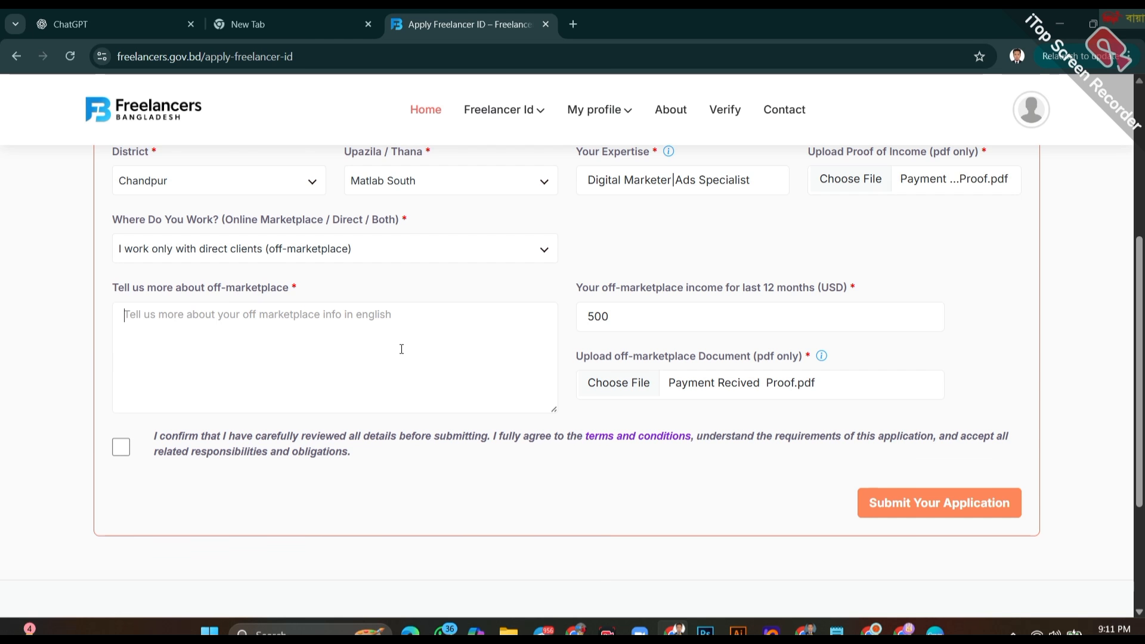
scroll(470, 328, "up", 3)
scroll(477, 310, "down", 2)
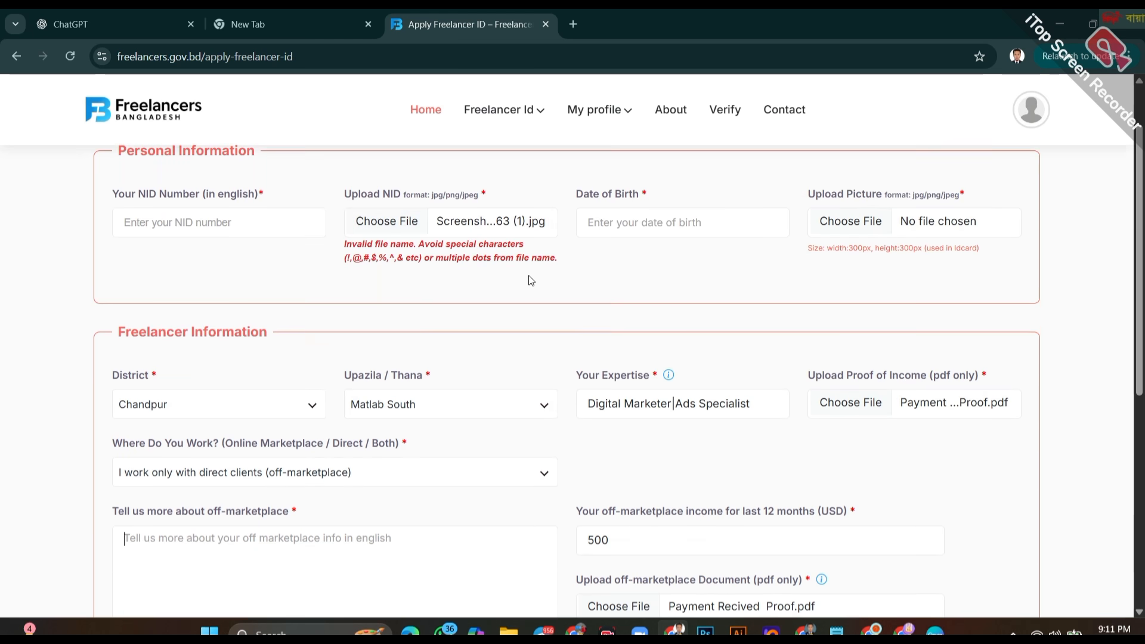
scroll(531, 294, "down", 3)
scroll(533, 297, "up", 3)
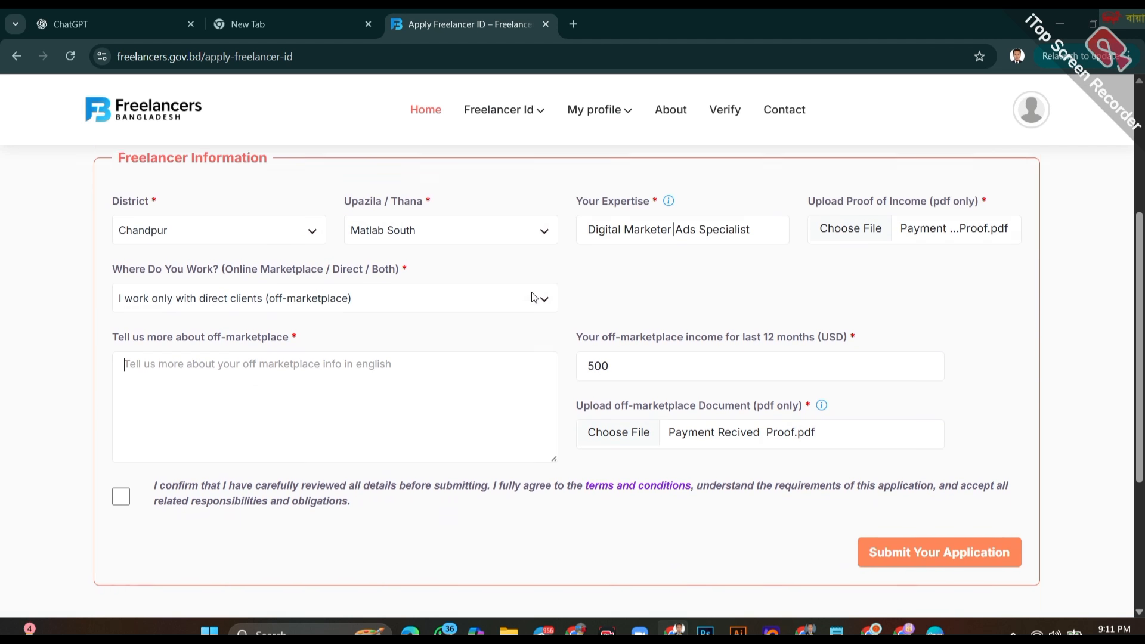
scroll(534, 294, "up", 1)
scroll(533, 295, "down", 5)
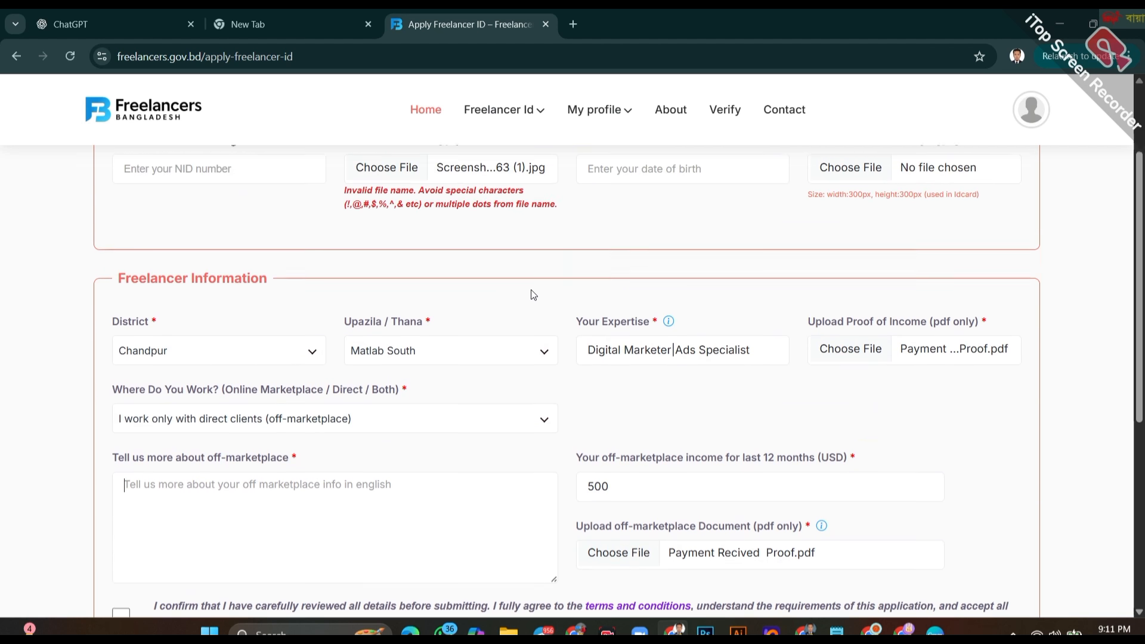
left_click(545, 309)
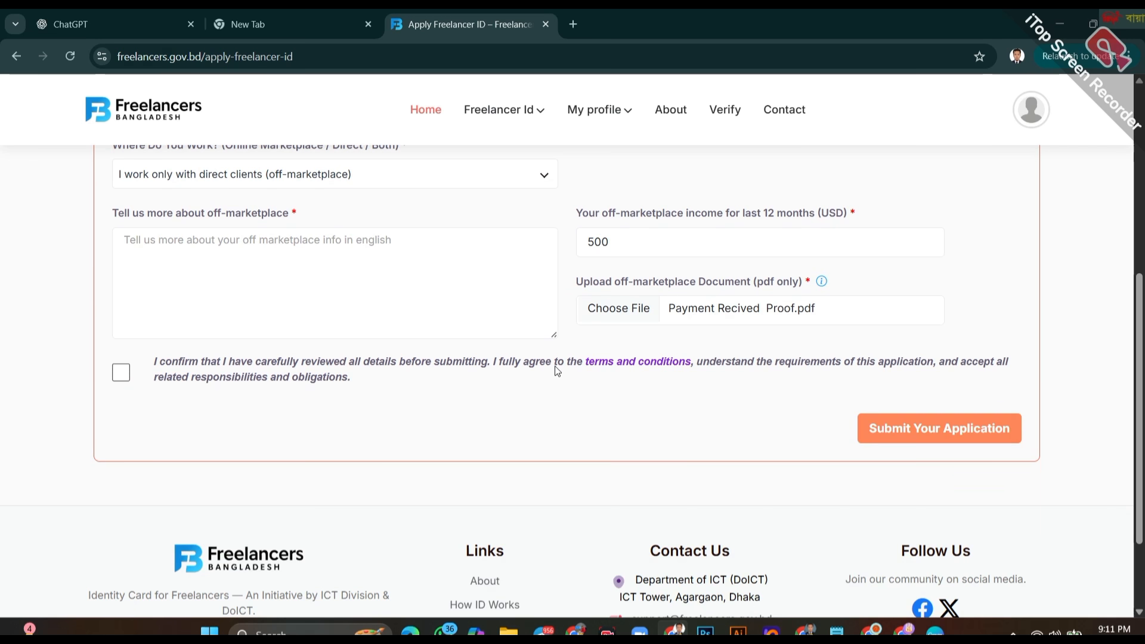
scroll(467, 375, "up", 1)
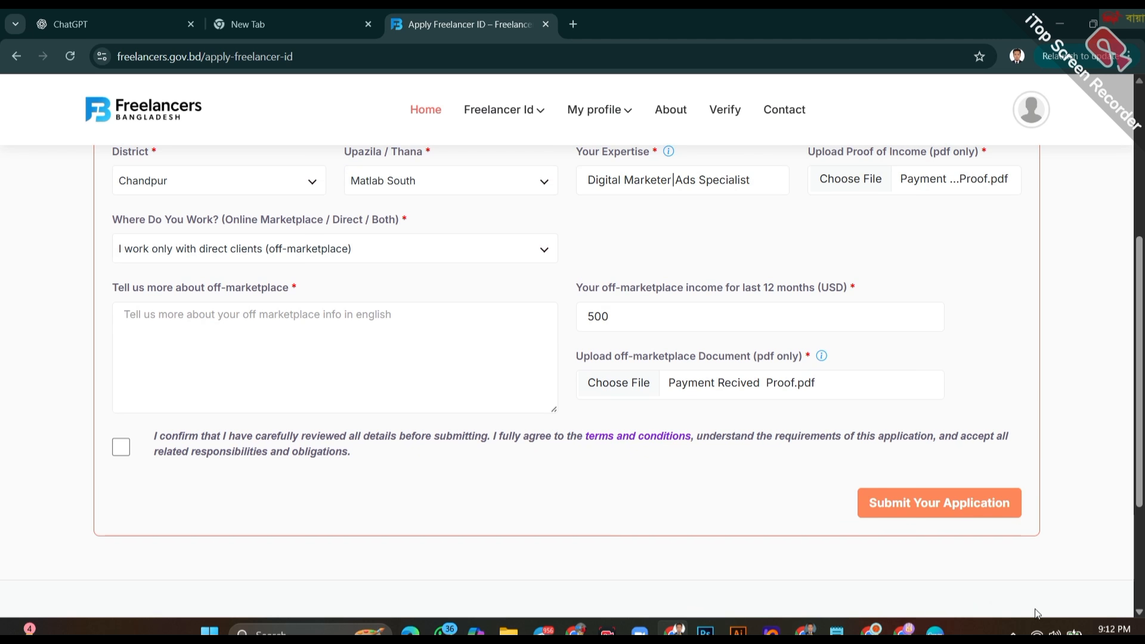
Capture the location, work source and off-marketplace description fields with Lightshot, frame the description box in red, and copy the screenshot.
left_click(1013, 632)
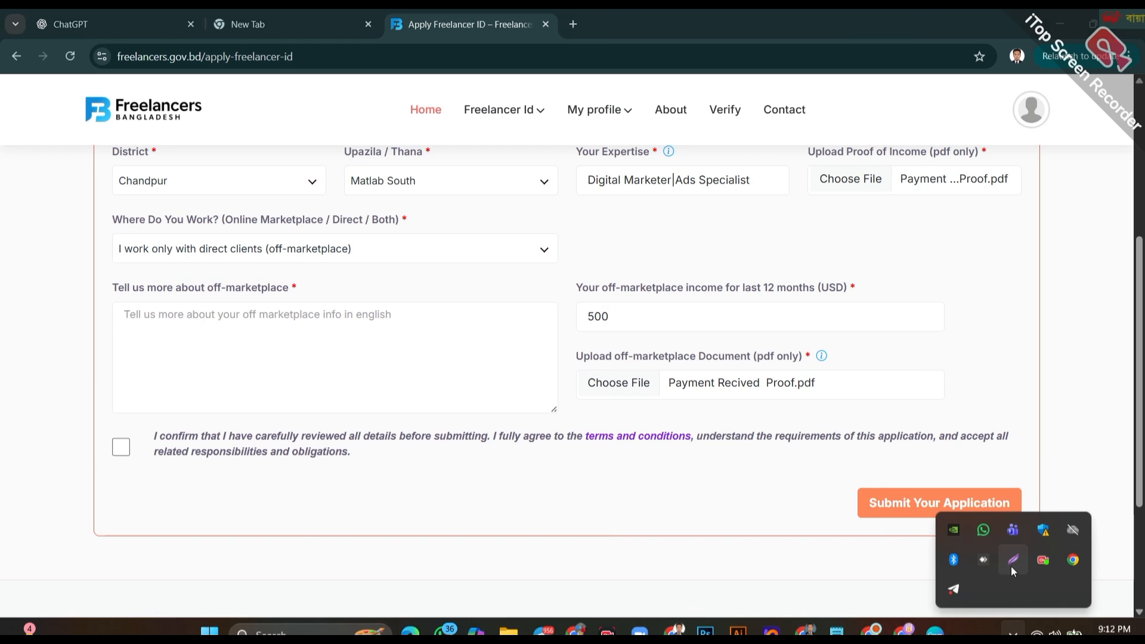
left_click(1012, 560)
left_click_drag(88, 156, 566, 434)
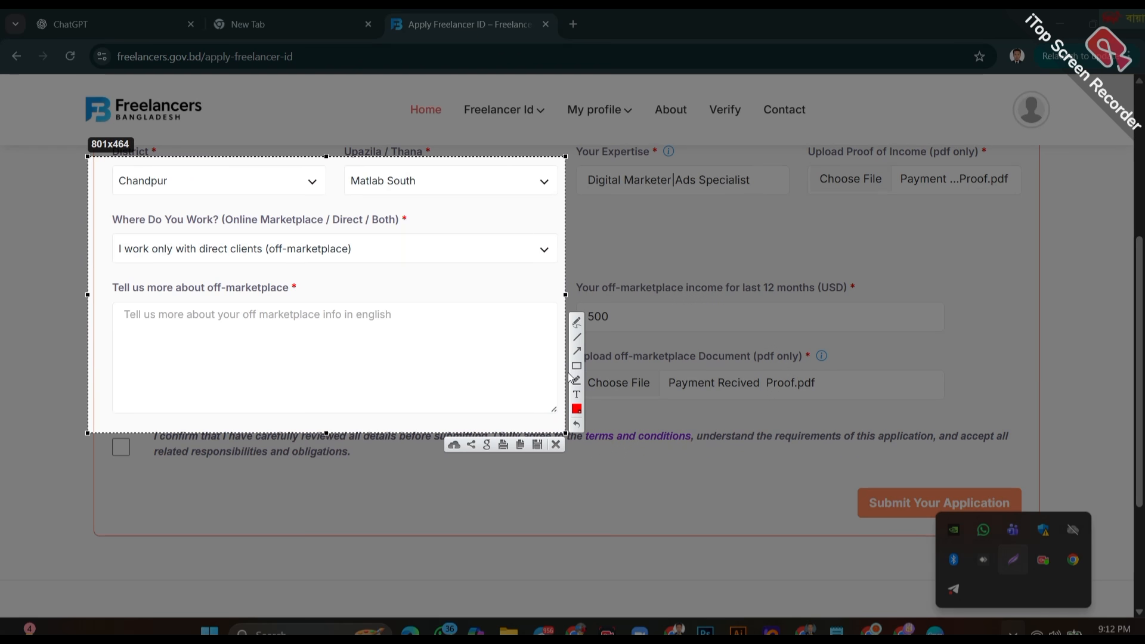
left_click(576, 366)
left_click_drag(100, 285, 426, 377)
left_click(578, 425)
mouse_move(118, 276)
left_mouse_down()
mouse_move(152, 308)
mouse_move(118, 284)
mouse_move(257, 352)
mouse_move(534, 427)
left_mouse_up()
left_click(577, 376)
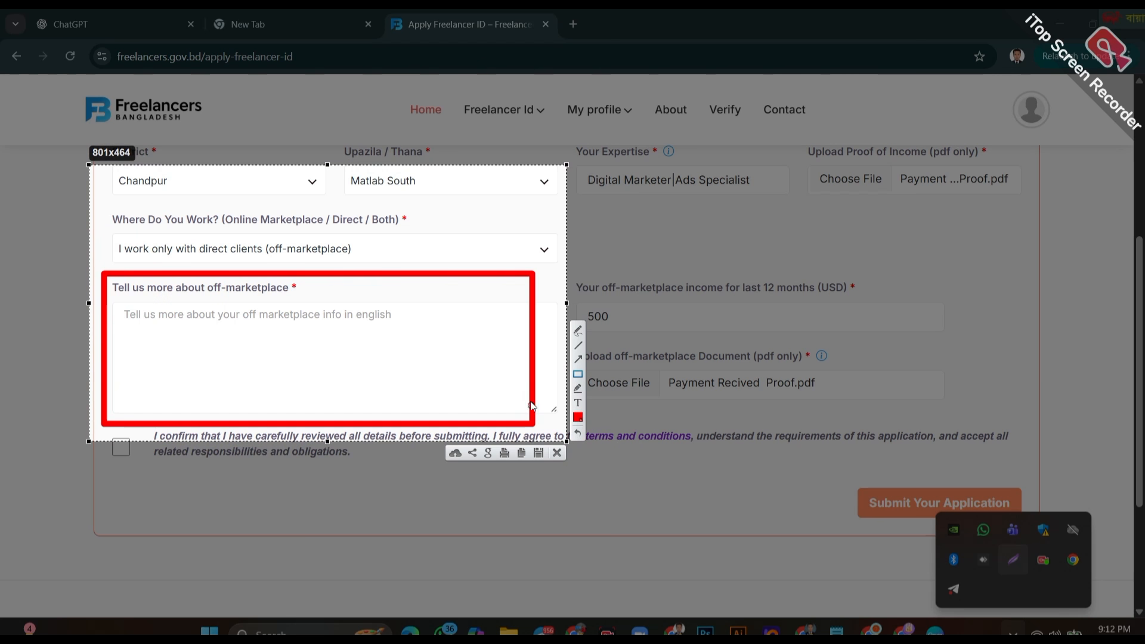
left_click(521, 453)
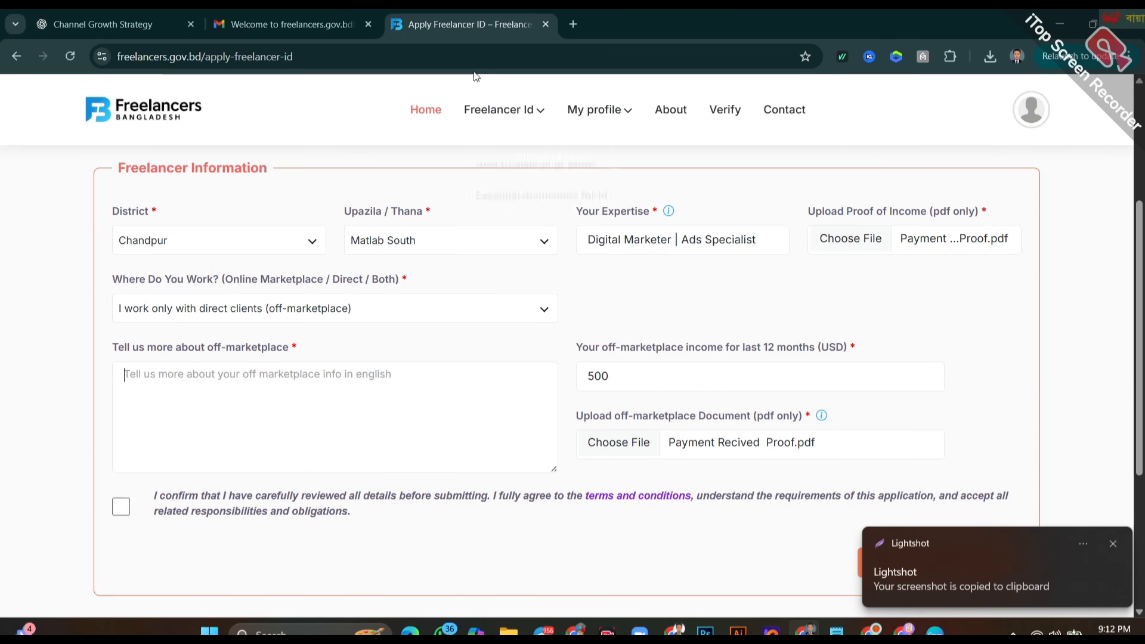
Switch to ChatGPT and send the copied screenshot with the question "ki lekbo ay kane".
left_click(120, 23)
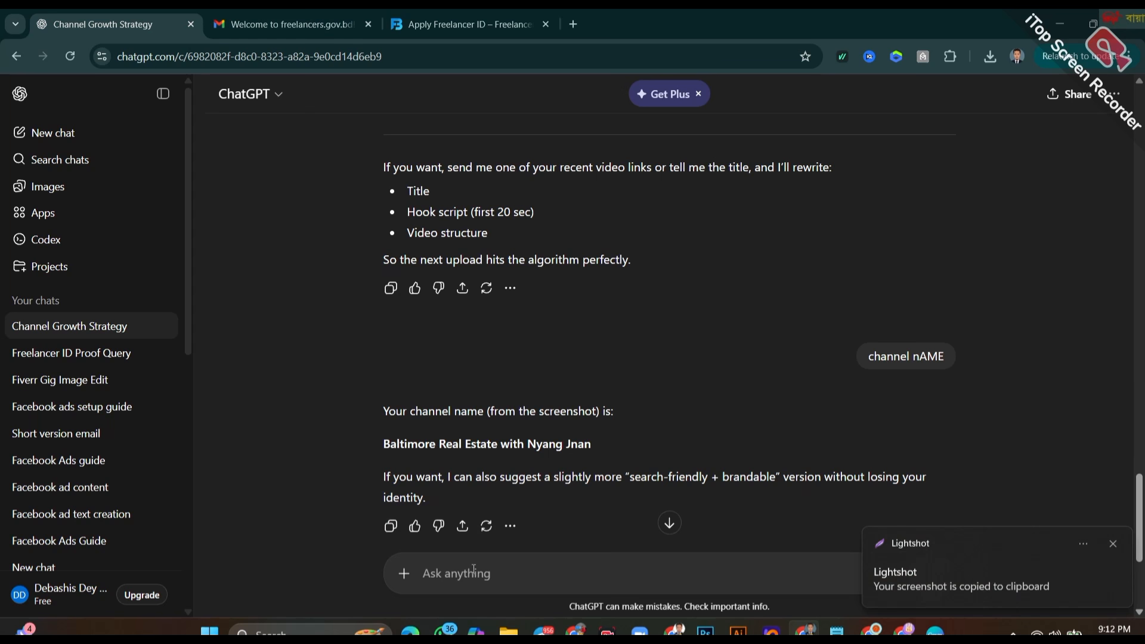
right_click(474, 571)
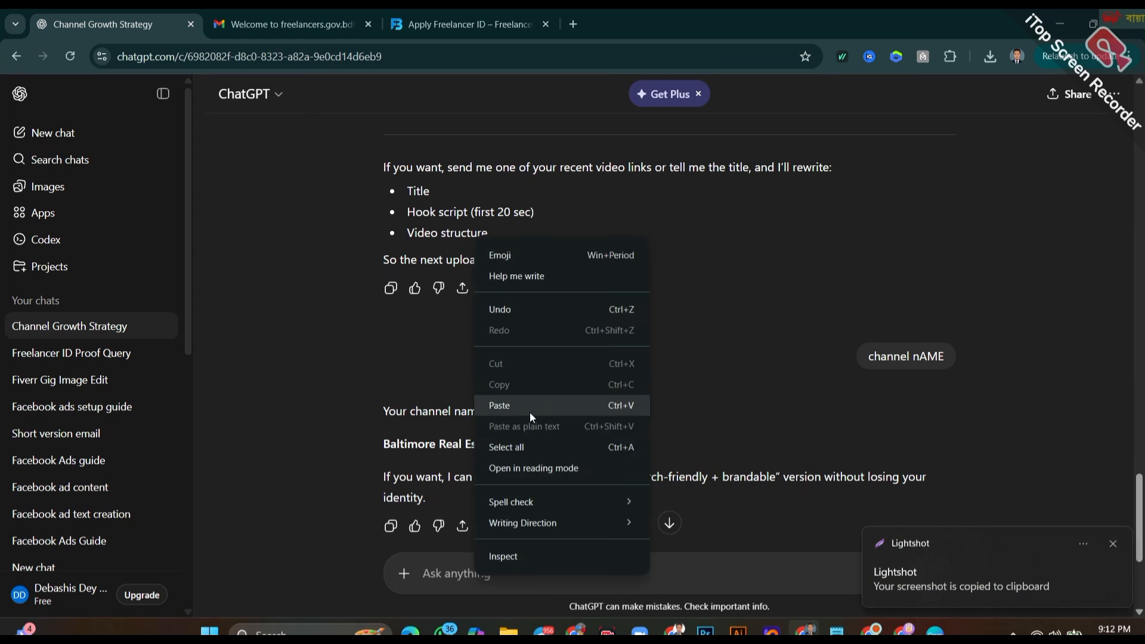
left_click(527, 409)
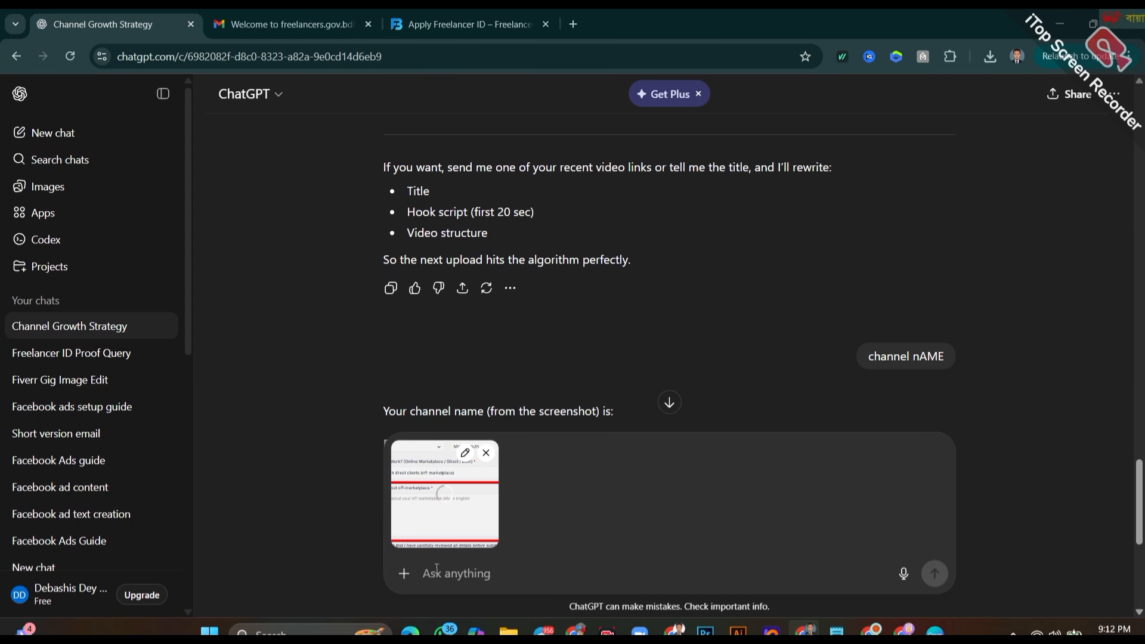
type("ki lekbo ay kane")
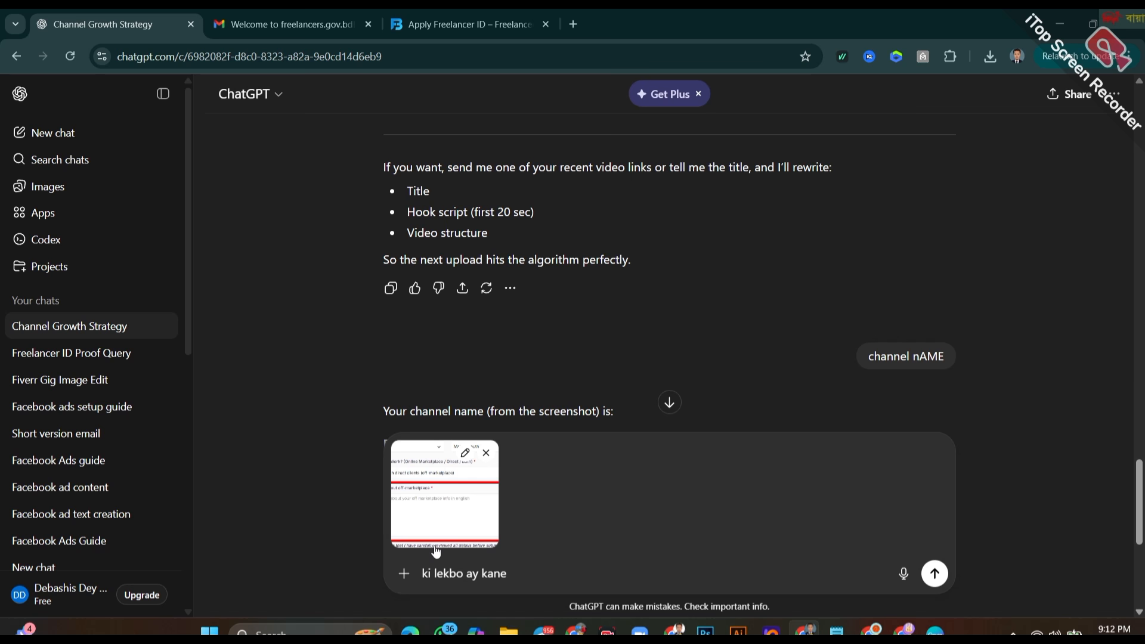
key("Return")
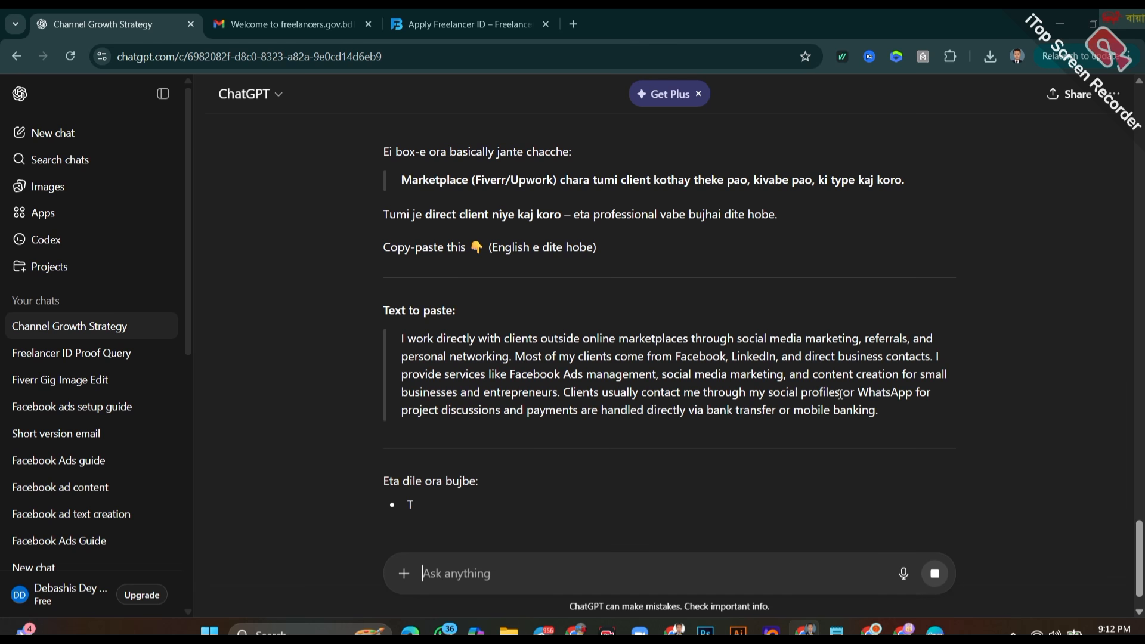
Copy ChatGPT's suggested English paragraph into the form's off-marketplace description and tick the confirmation of the terms and conditions.
left_click_drag(881, 411, 399, 336)
right_click(439, 346)
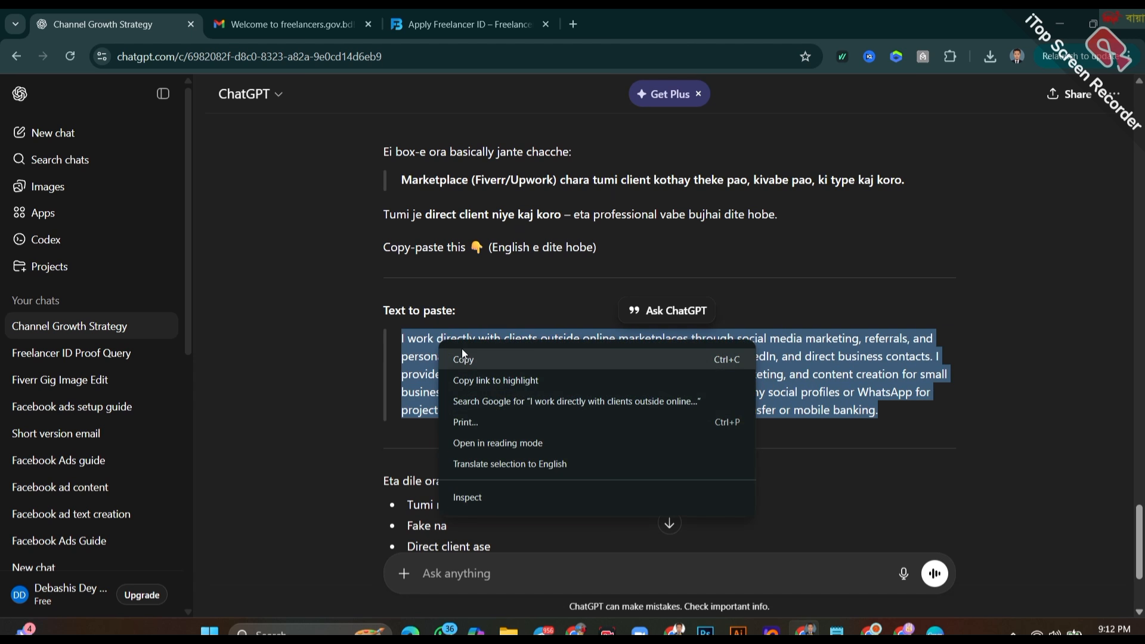
left_click(491, 365)
mouse_move(674, 630)
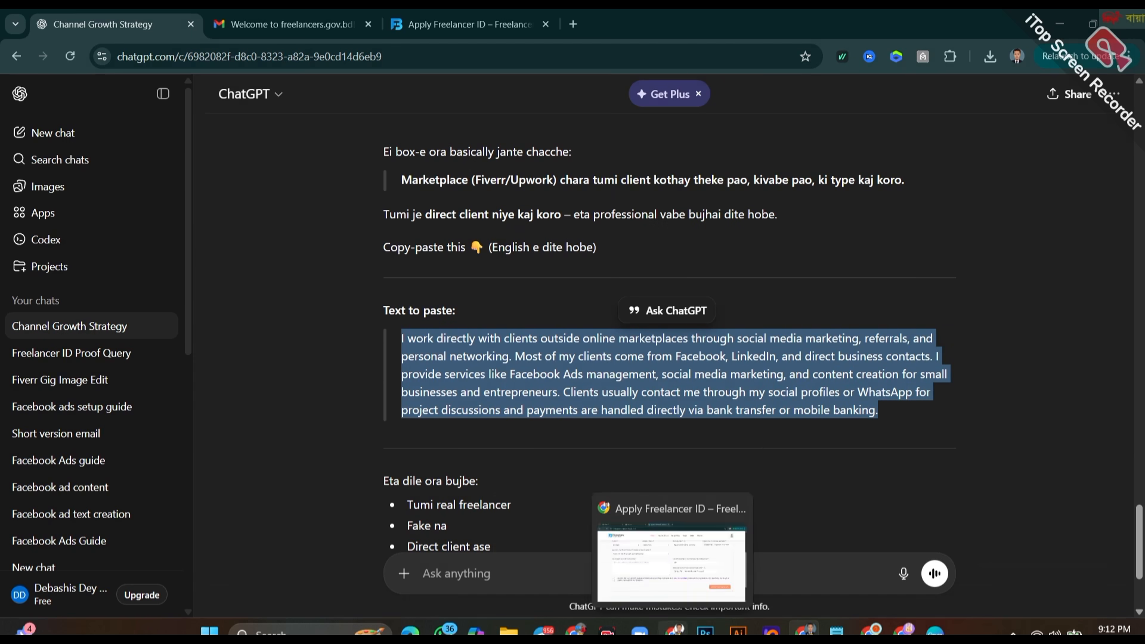
left_click(672, 561)
right_click(307, 313)
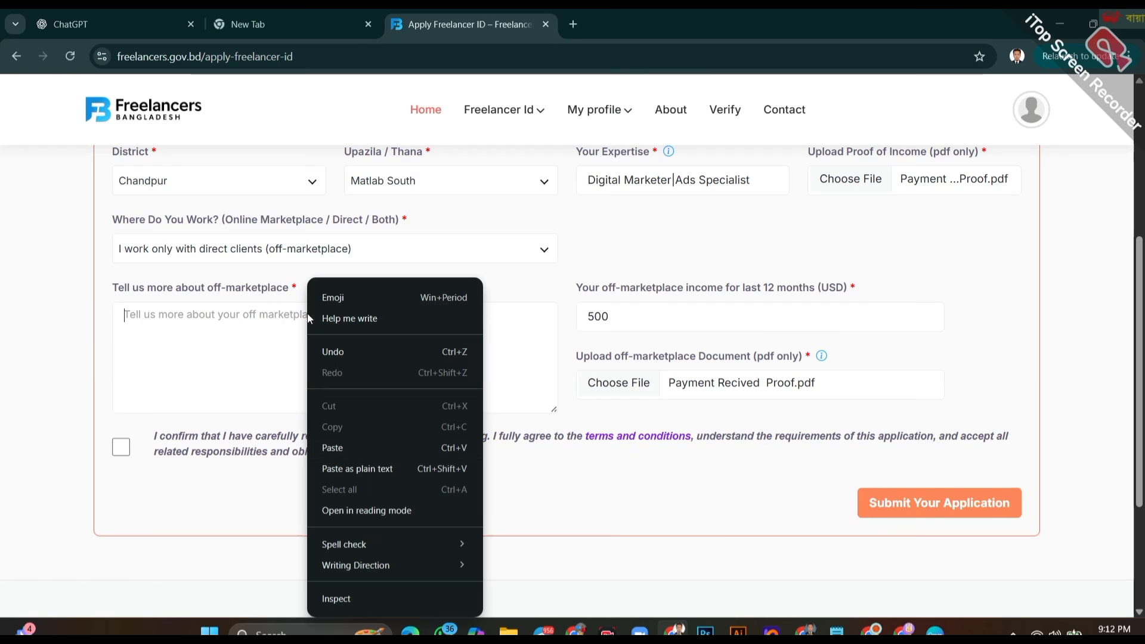
left_click(344, 447)
scroll(174, 341, "up", 1)
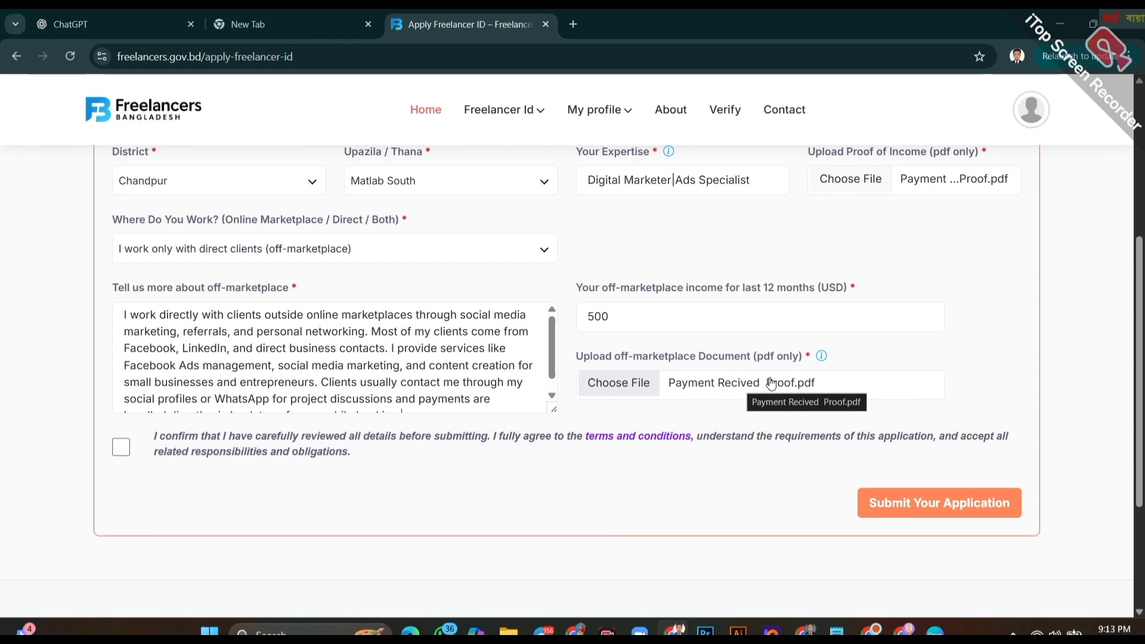
left_click(121, 447)
scroll(328, 357, "down", 1)
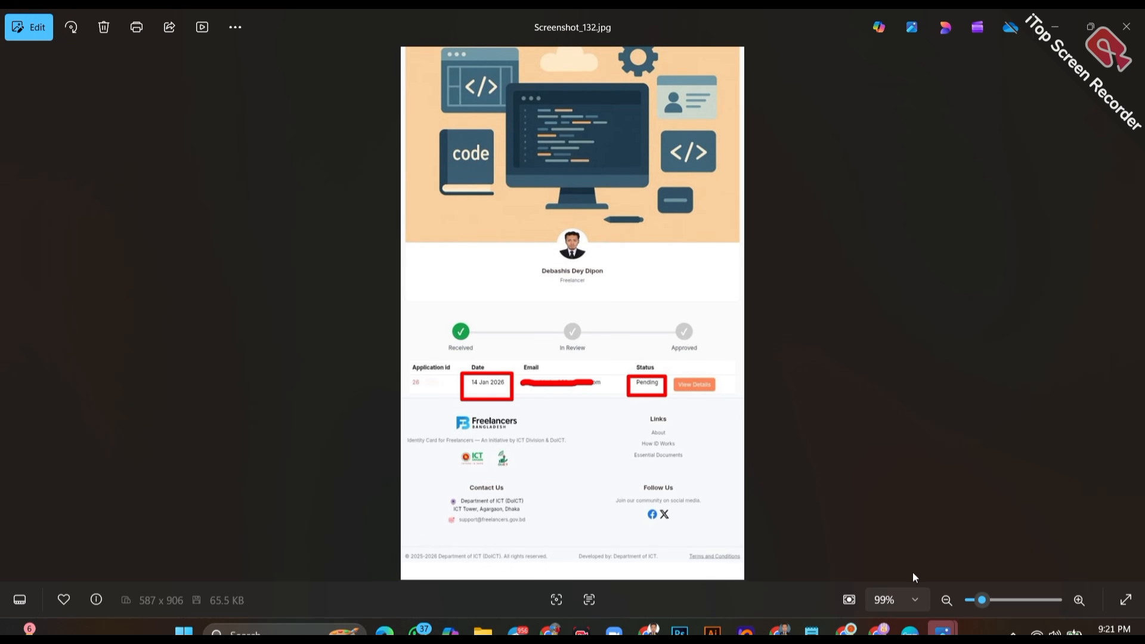
View the next image after Screenshot_132.jpg, then switch to Gmail and look through the inbox for freelancers.gov.bd messages.
key("Right")
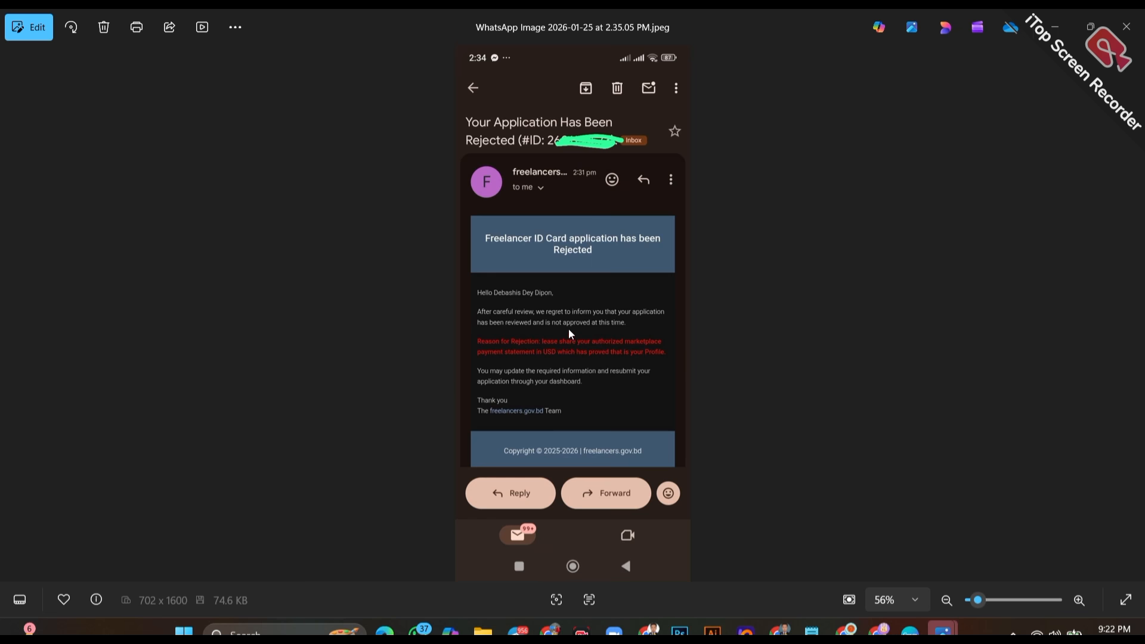
key("alt+Tab")
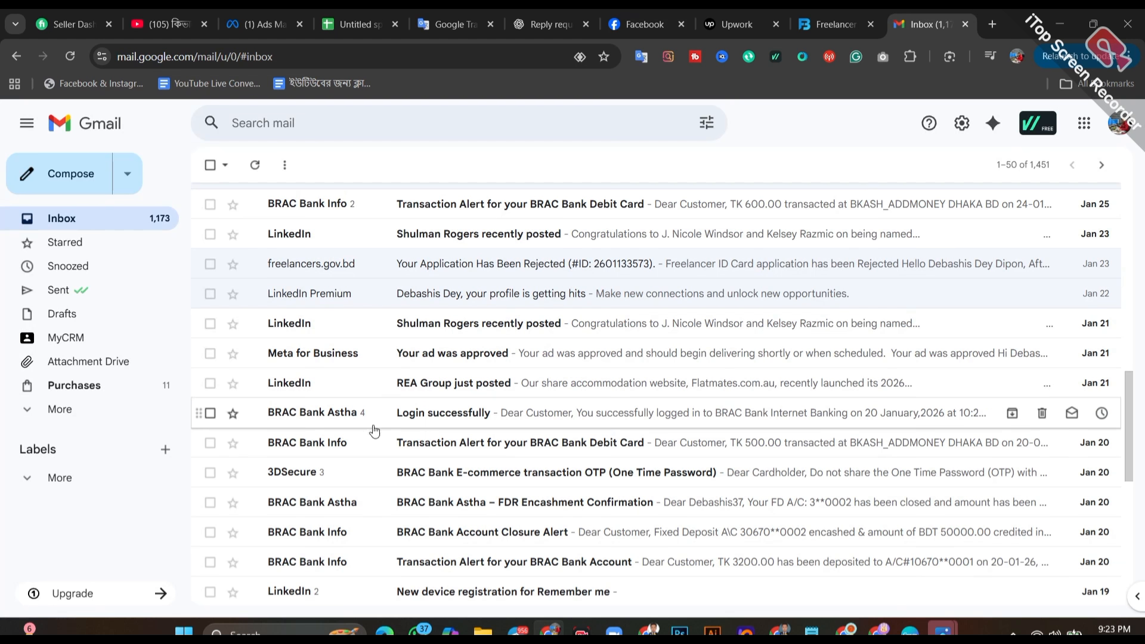
scroll(379, 487, "down", 1)
scroll(378, 488, "down", 1)
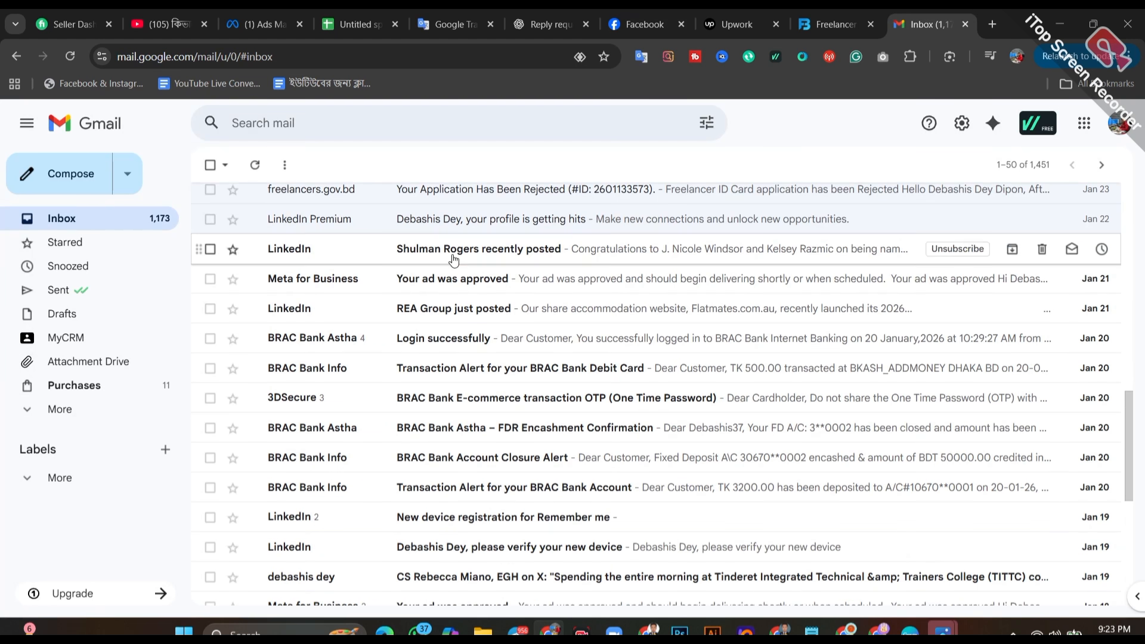
scroll(469, 228, "up", 1)
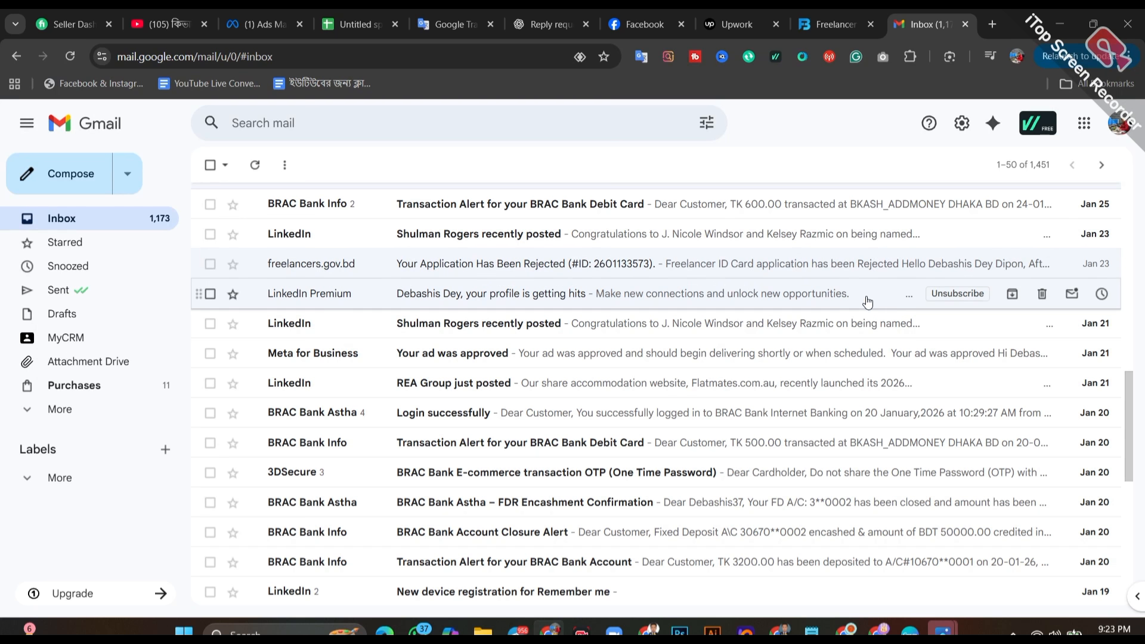
scroll(417, 263, "up", 1)
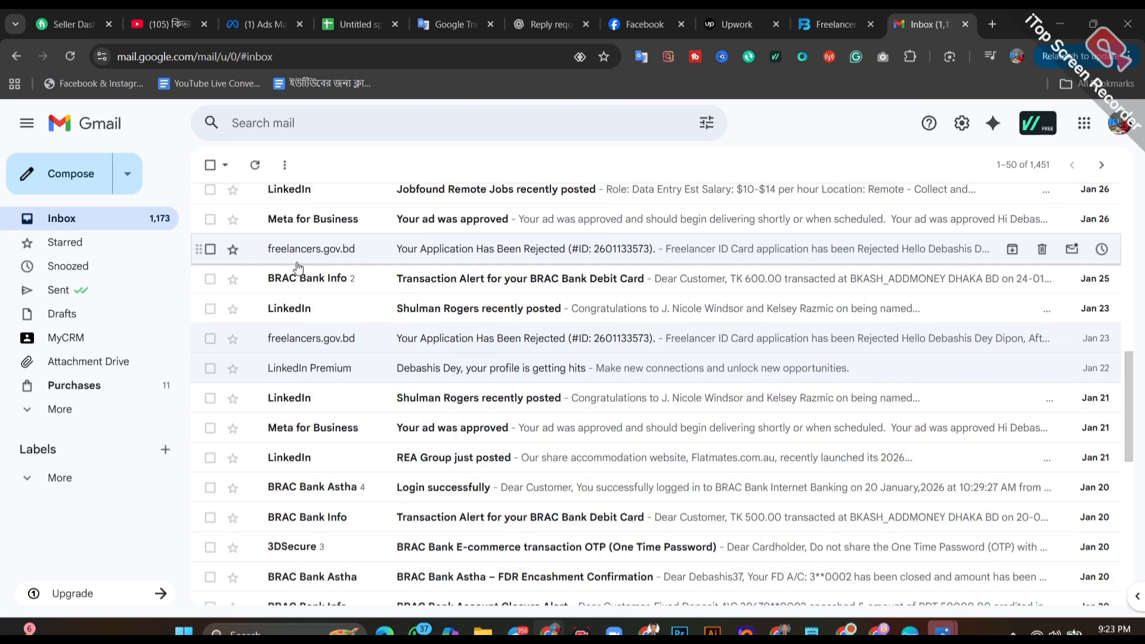
scroll(302, 262, "up", 1)
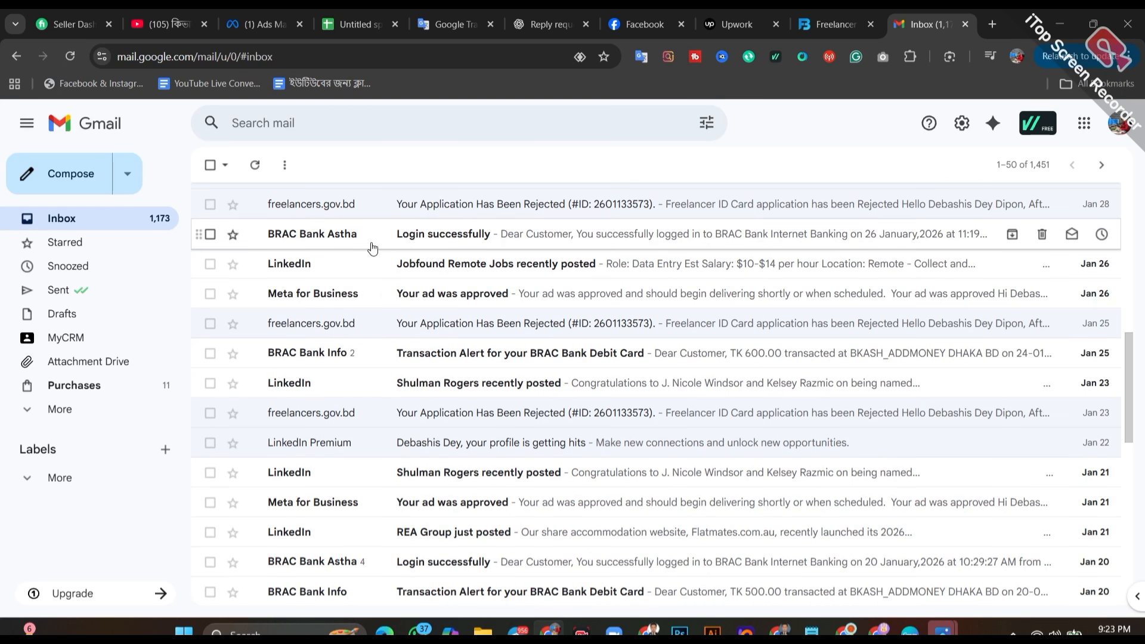
scroll(383, 208, "up", 1)
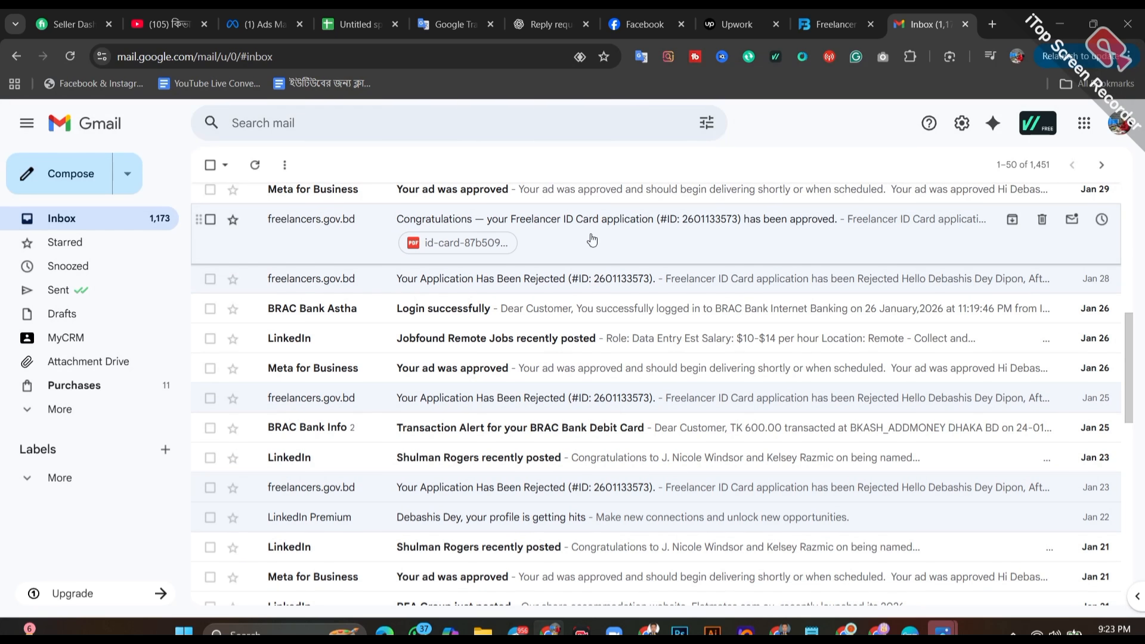
Open the Freelancer ID Card approval email and examine its message and the attached ID card PDF.
left_click(685, 226)
scroll(669, 261, "down", 1)
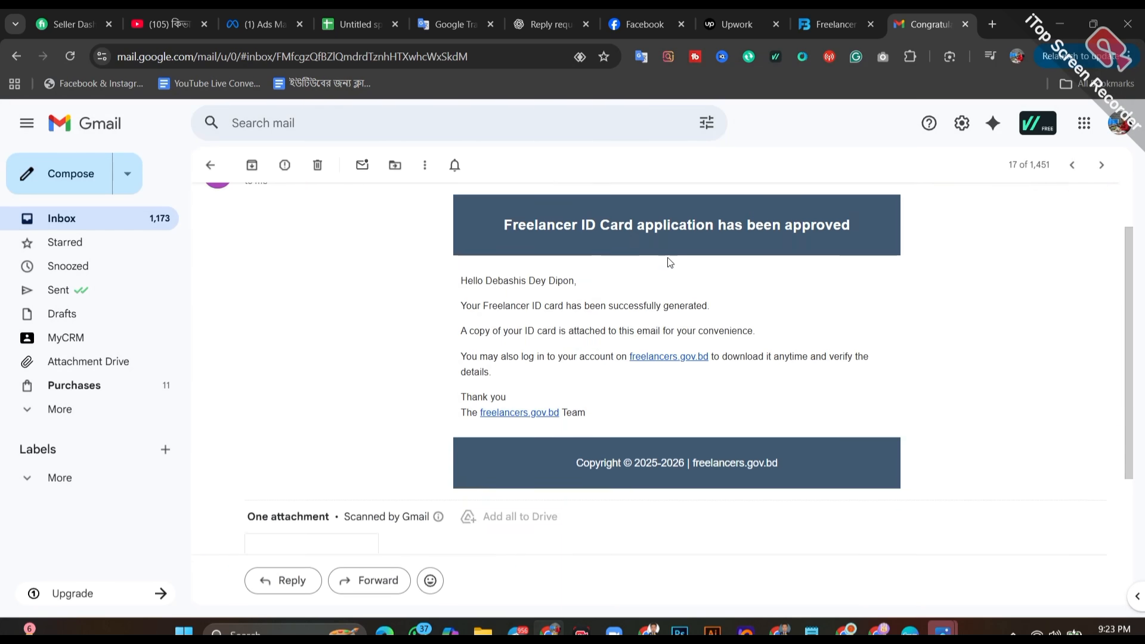
scroll(692, 274, "down", 1)
scroll(692, 273, "down", 1)
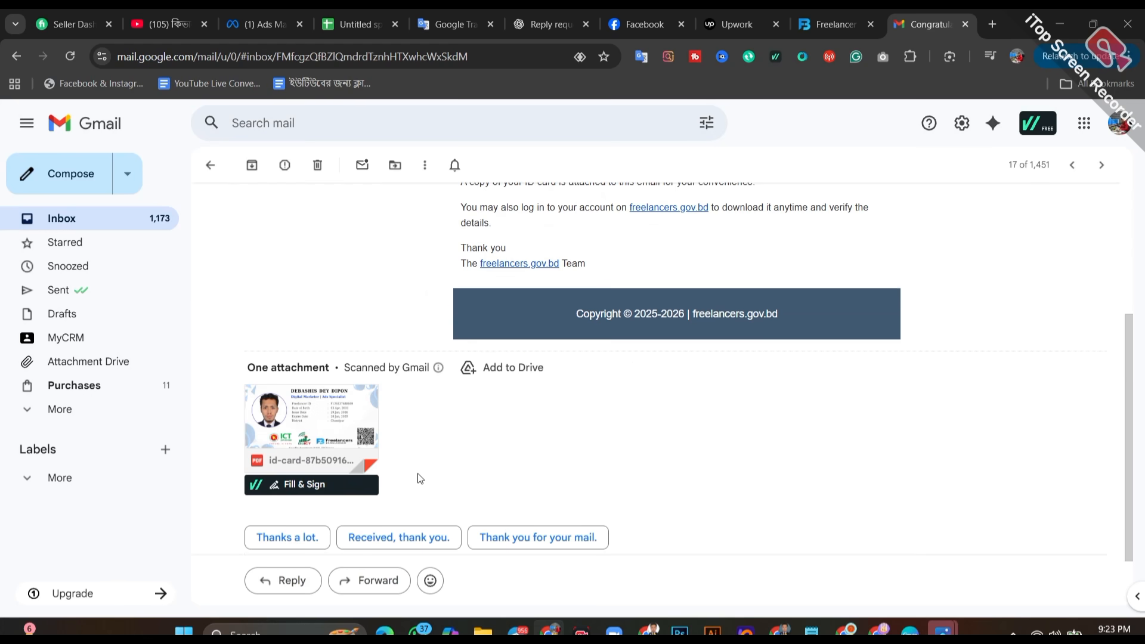
scroll(420, 478, "down", 1)
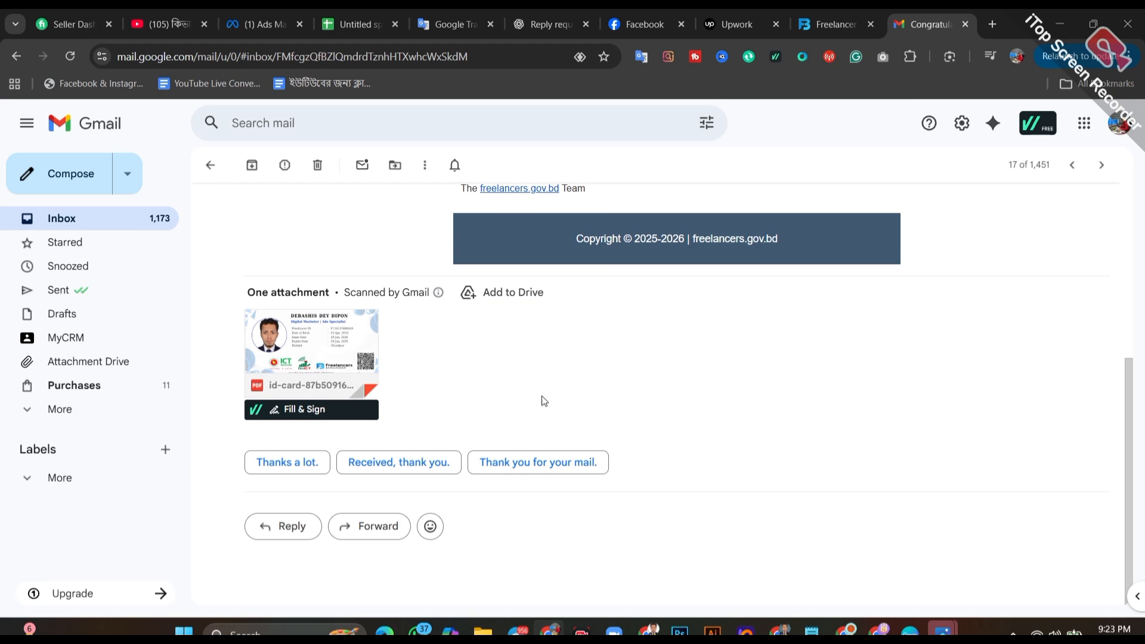
scroll(597, 435, "up", 1)
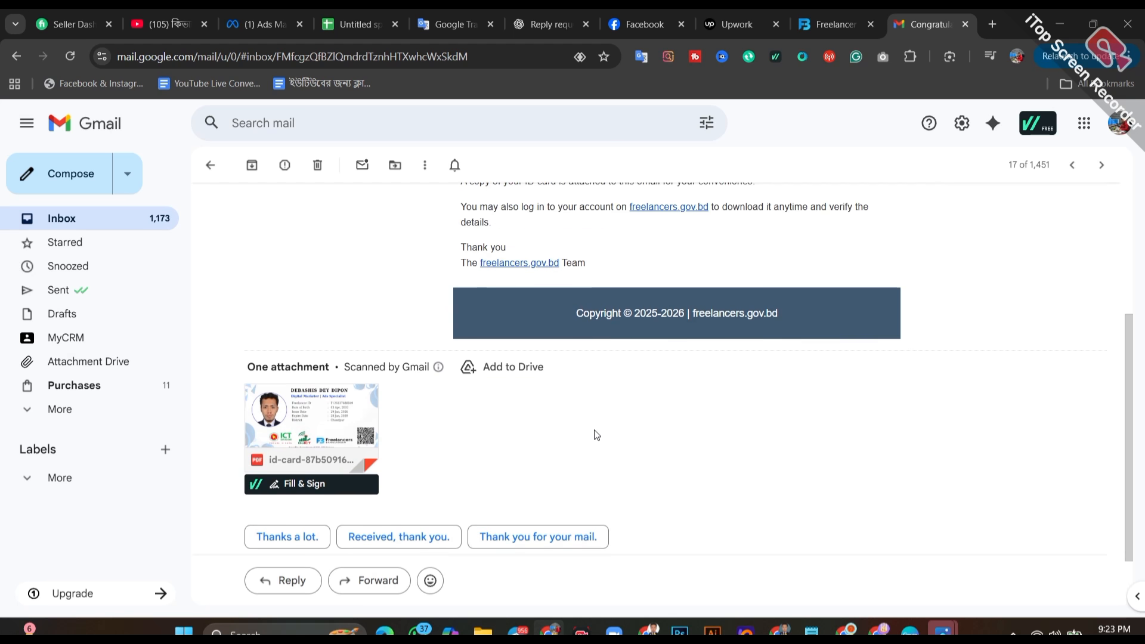
Switch to the Freelancers Bangladesh dashboard and examine the application's progress, status and ID card download option.
left_click(811, 23)
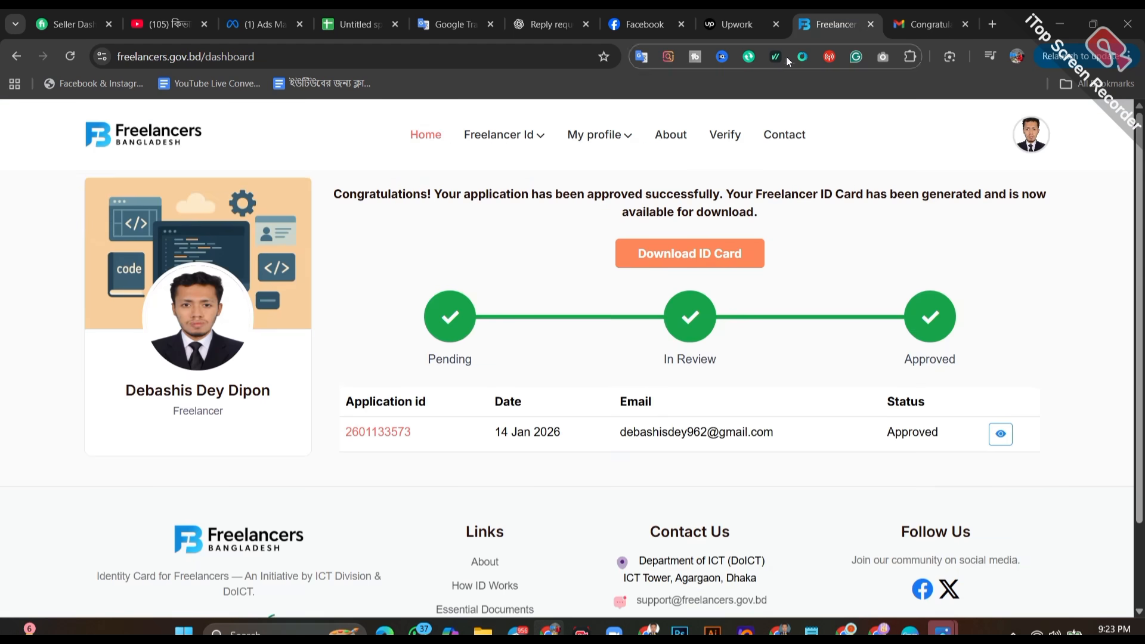
scroll(653, 217, "down", 3)
scroll(653, 217, "up", 2)
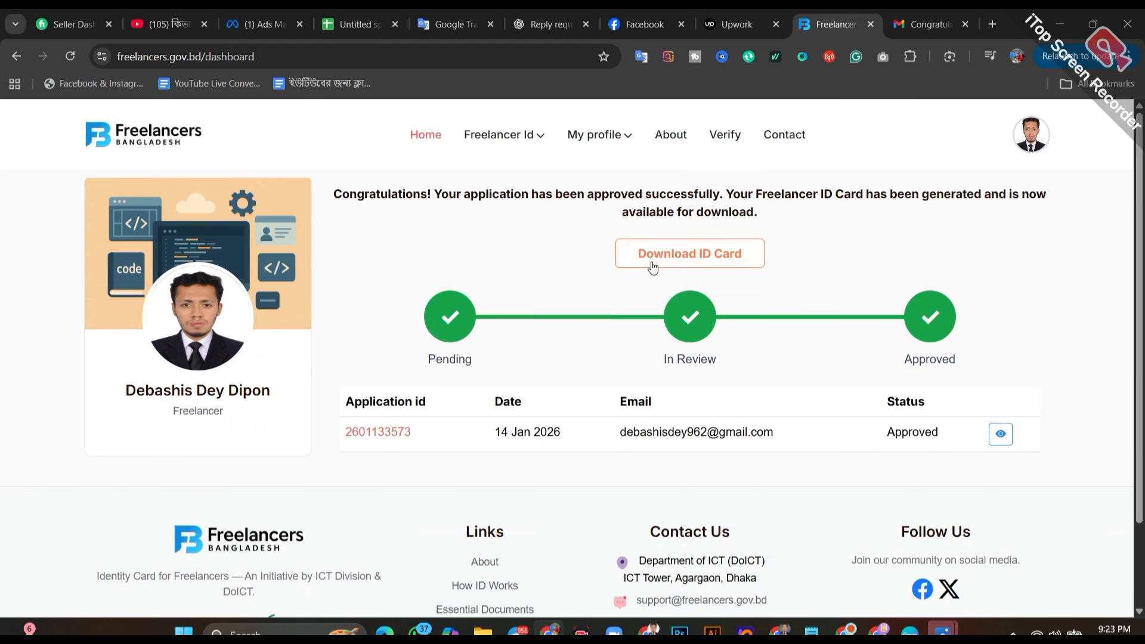